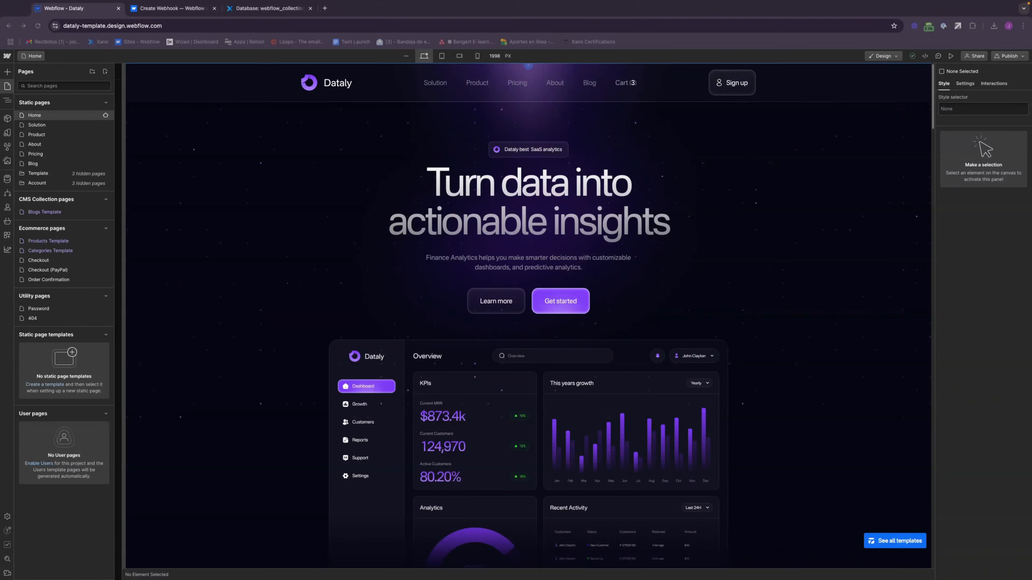
Step: Open the settings of the Blogs CMS collection and select its collection ID
{"action": "left_click", "coordinate": [8, 179]}
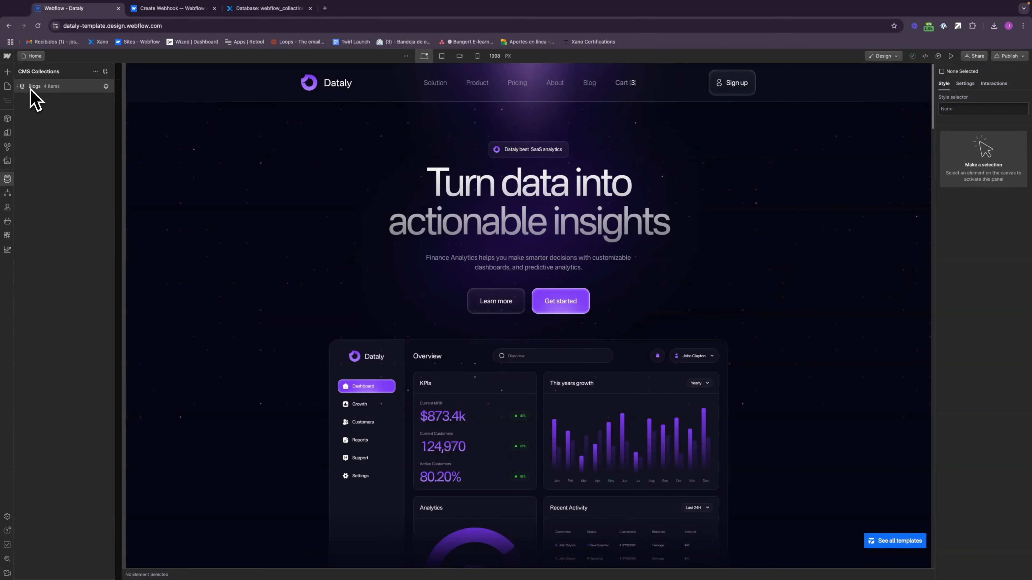
{"action": "left_click", "coordinate": [106, 86]}
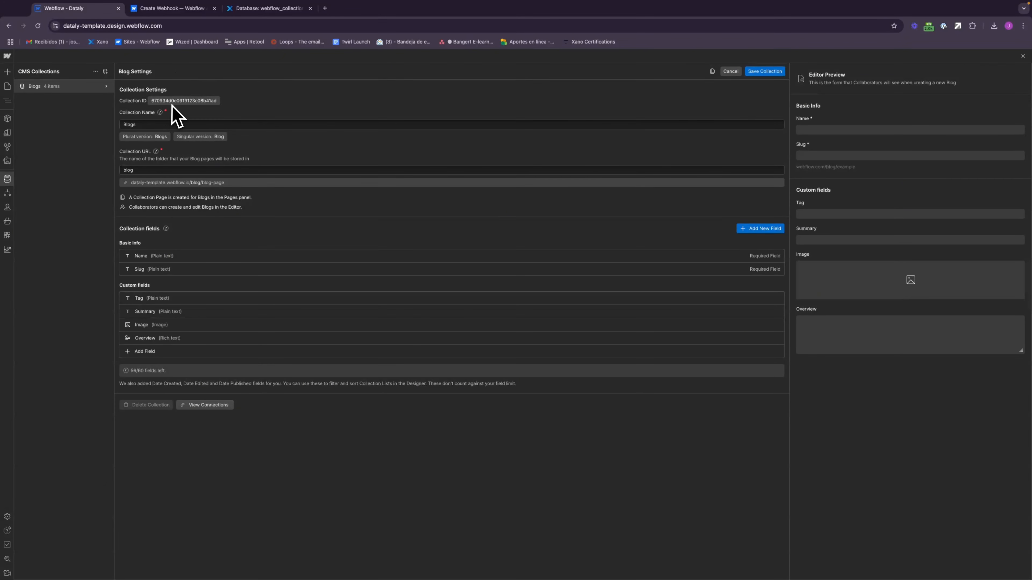
{"action": "double_click", "coordinate": [185, 102]}
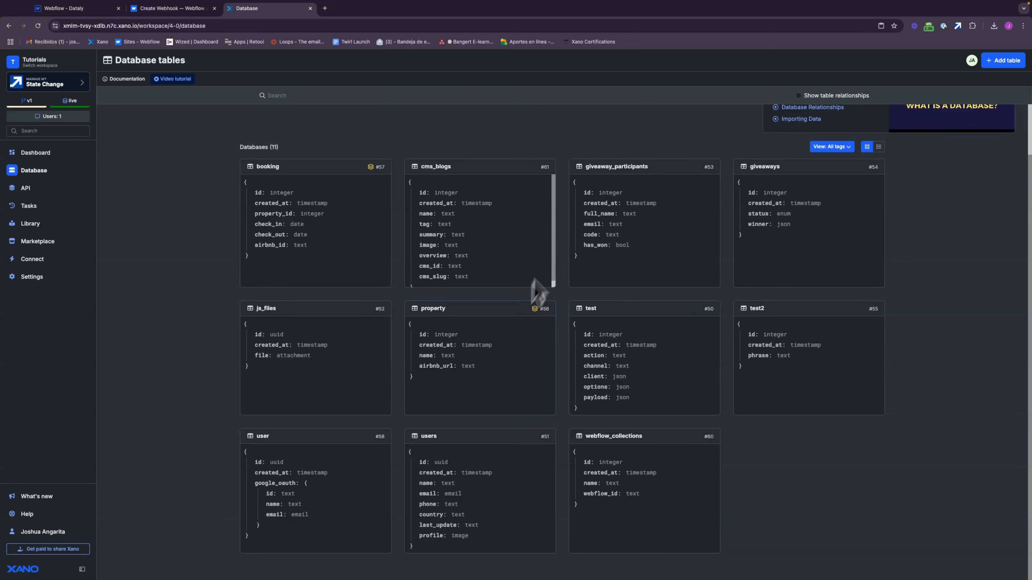
Step: Examine the webflow_collections and cms_blogs tables in the Xano database, including the cms_slug column
{"action": "left_click", "coordinate": [657, 468]}
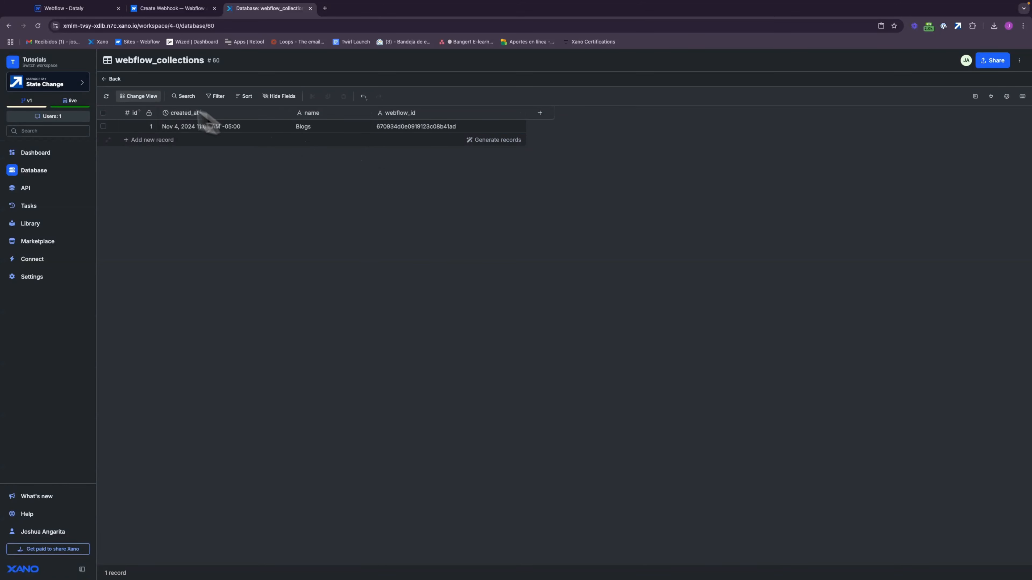
{"action": "left_click", "coordinate": [113, 80]}
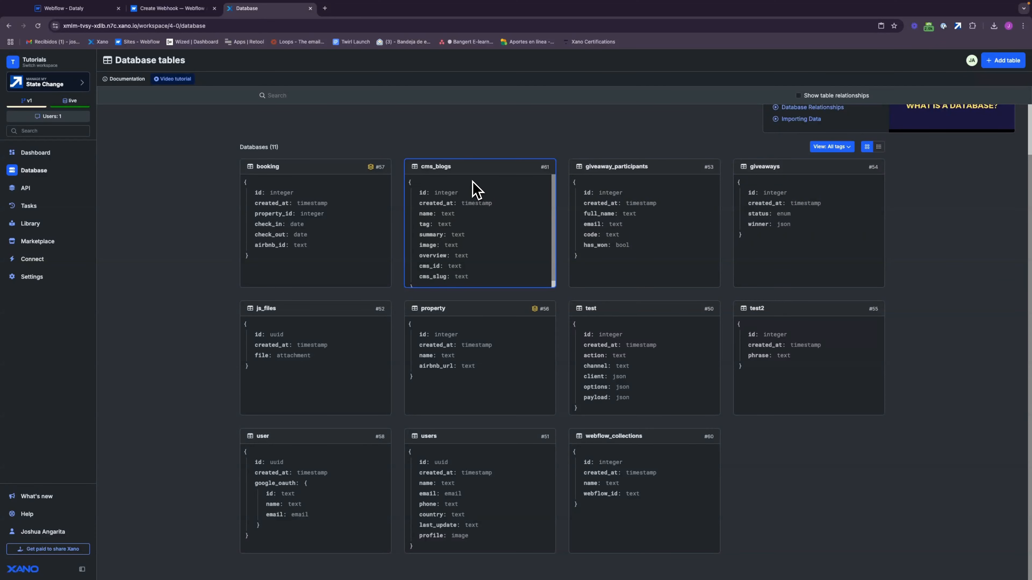
{"action": "left_click", "coordinate": [477, 190]}
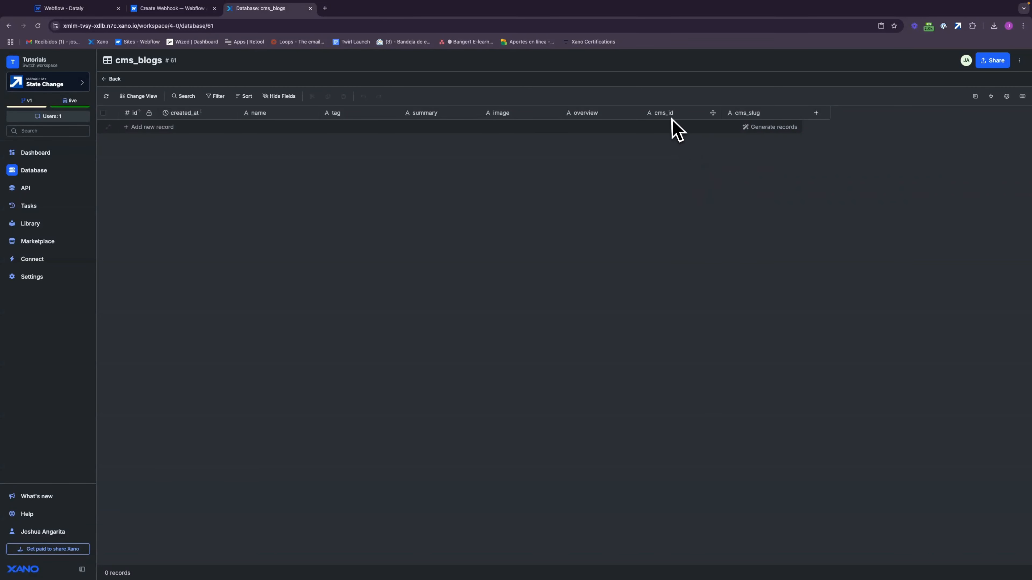
{"action": "left_click", "coordinate": [751, 128]}
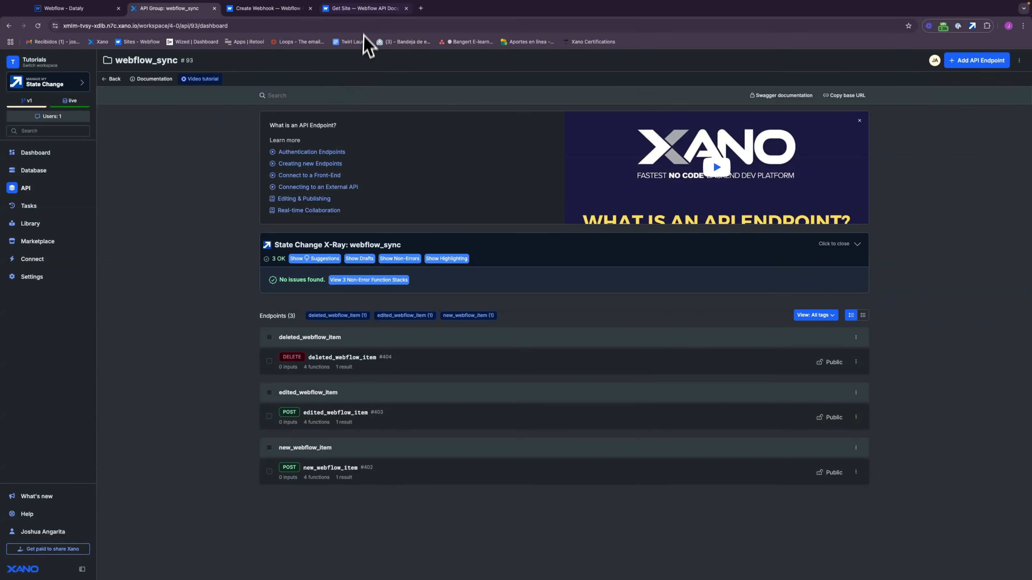
Step: Send the List Sites request in the Webflow API docs and set Create Webhook's site_id to the Dataly site's ID
{"action": "left_click", "coordinate": [365, 12]}
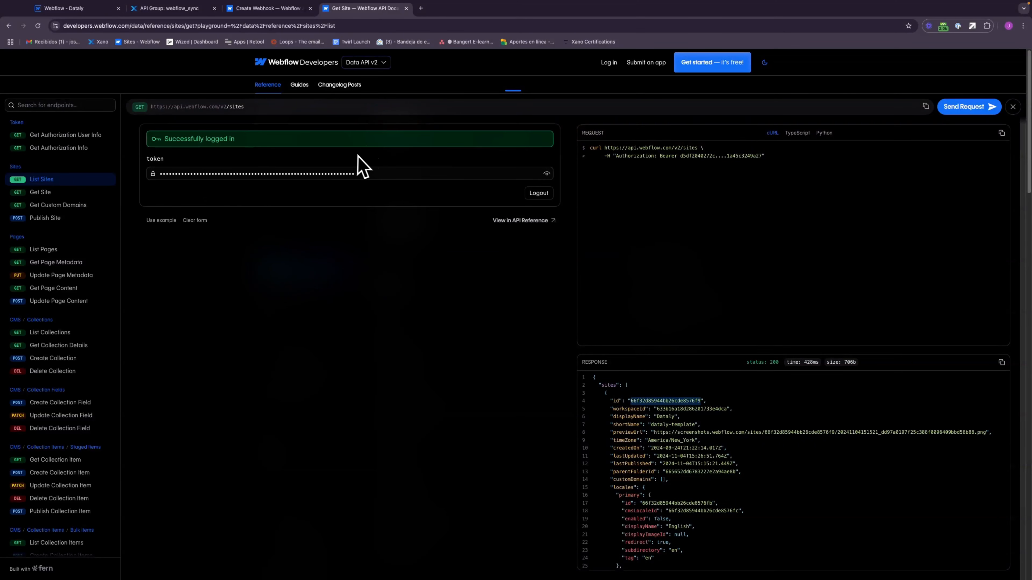
{"action": "left_click", "coordinate": [974, 109]}
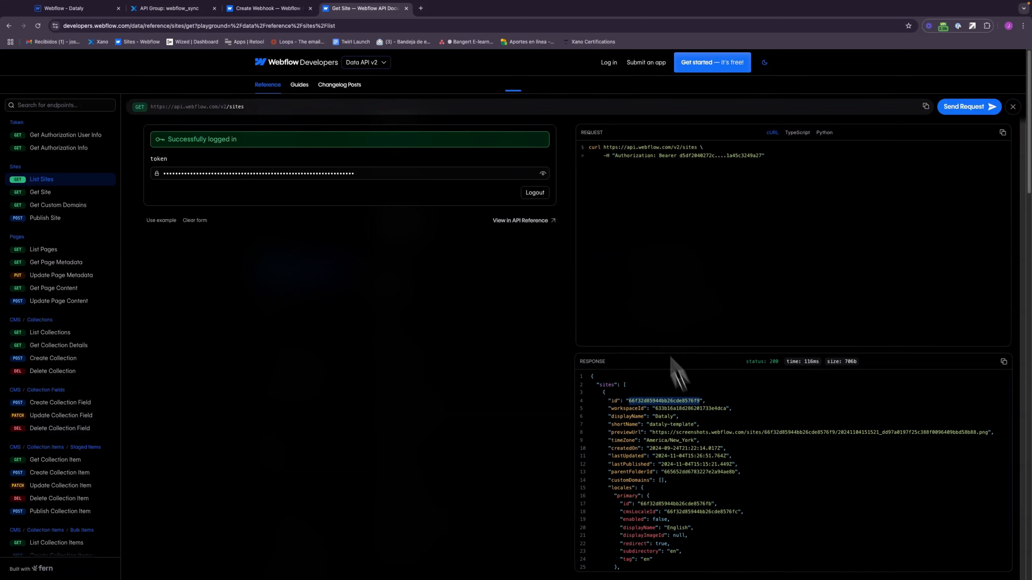
{"action": "left_click", "coordinate": [277, 11]}
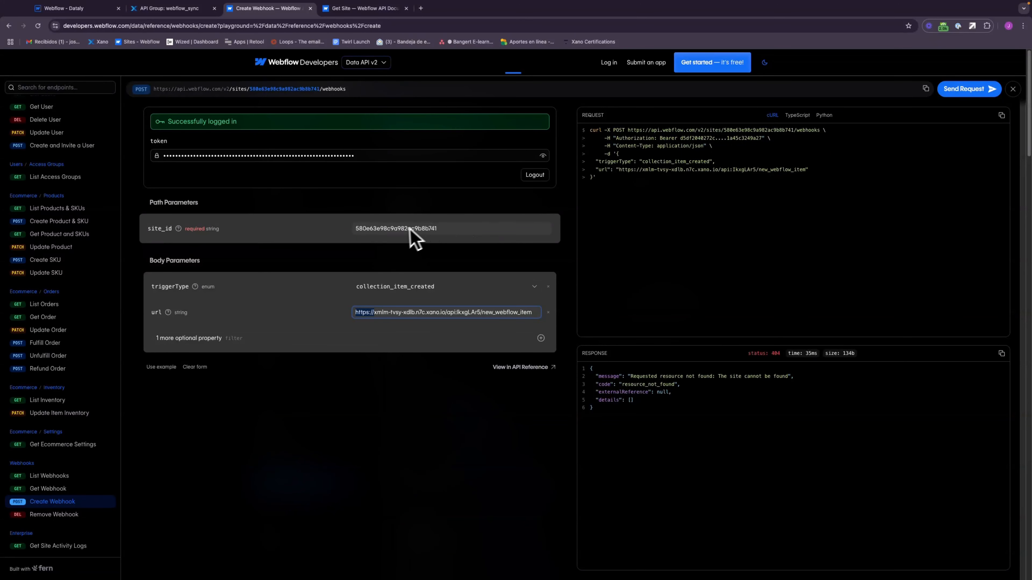
{"action": "left_click", "coordinate": [396, 230]}
{"action": "double_click", "coordinate": [396, 231]}
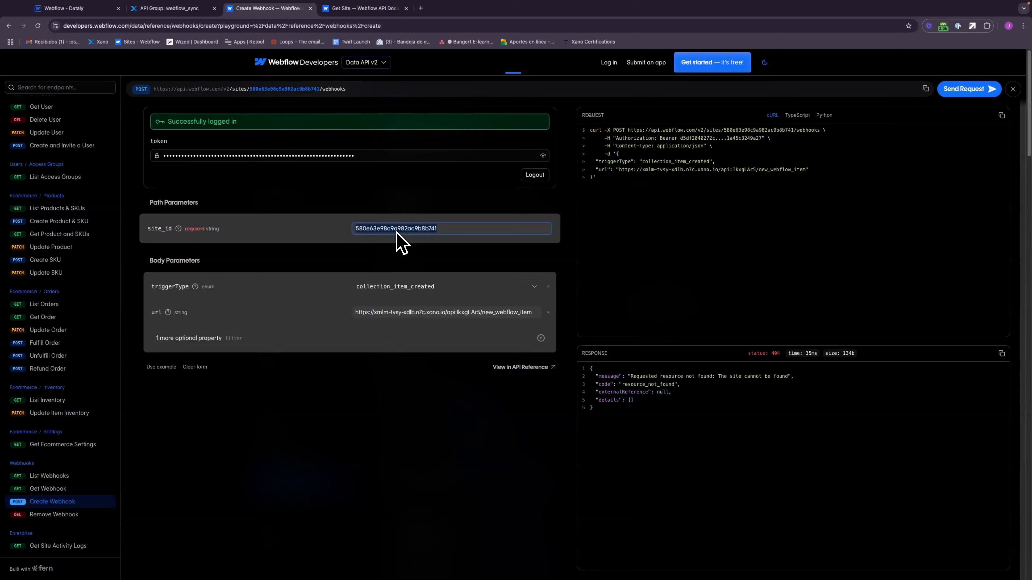
{"action": "type", "text": "66f32d85944bb26cde8576f9"}
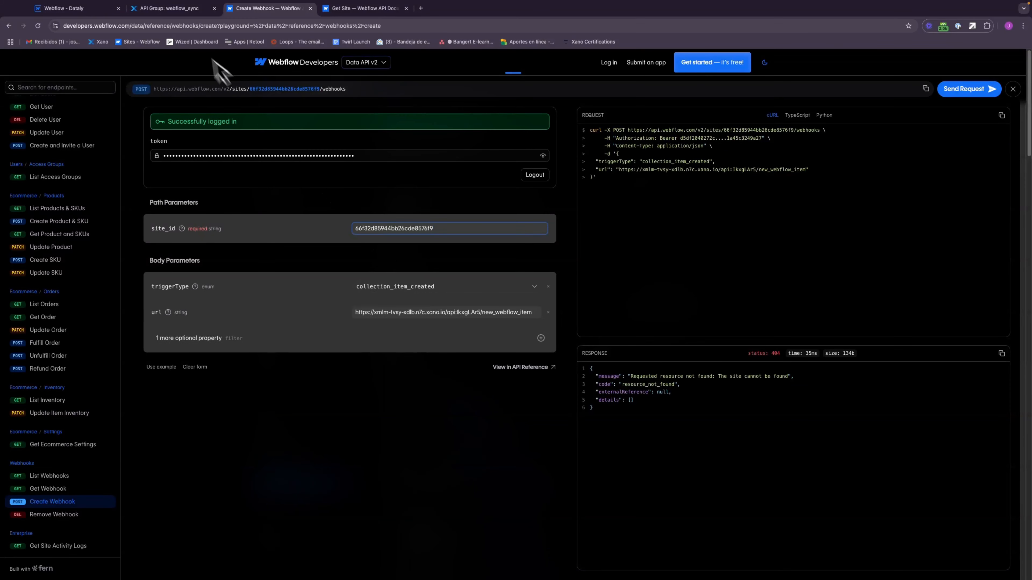
Step: Create a collection_item_created webhook that uses the endpoint URL copied from Xano's new_webflow_item API
{"action": "left_click", "coordinate": [183, 9]}
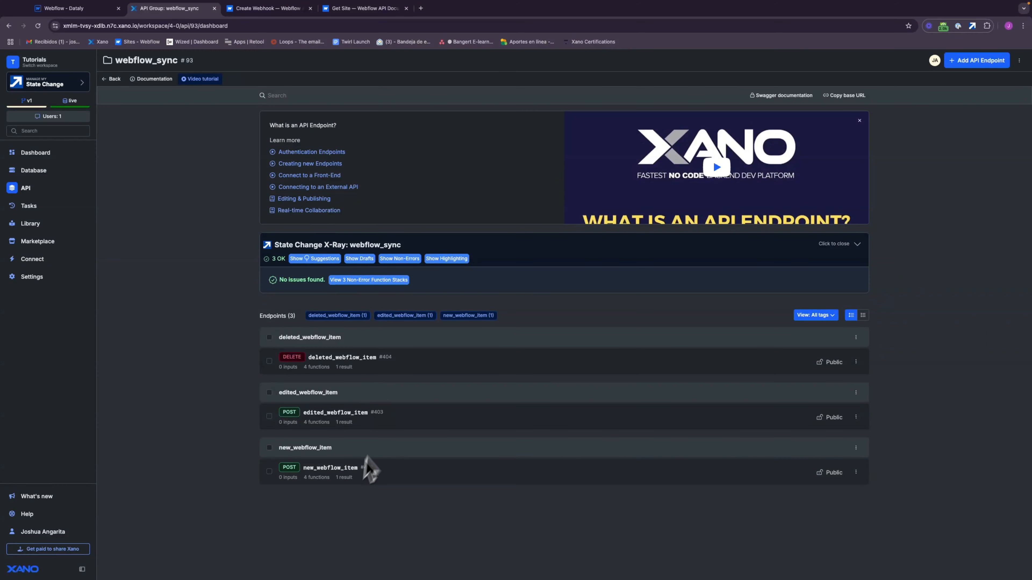
{"action": "left_click", "coordinate": [330, 479]}
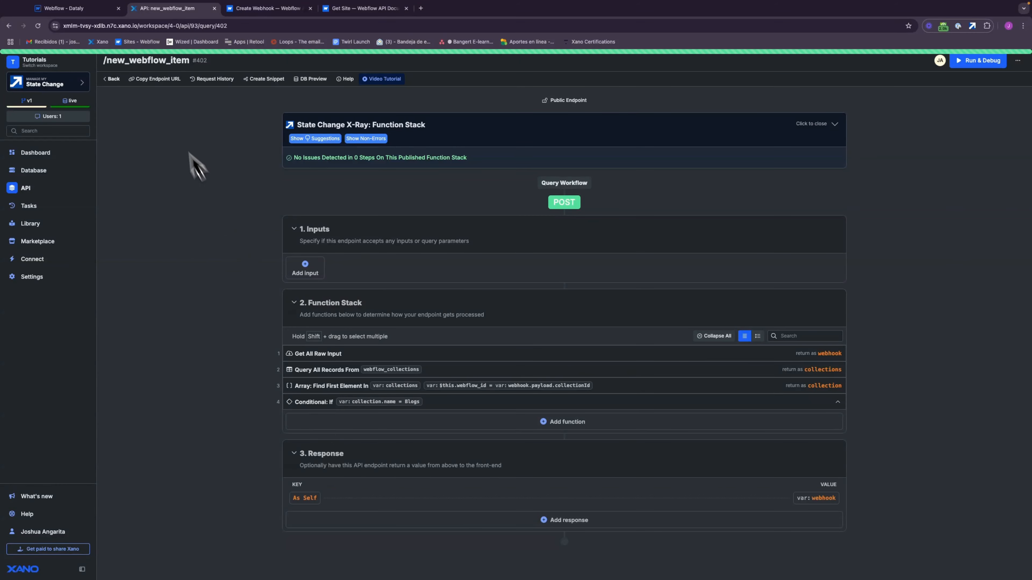
{"action": "left_click", "coordinate": [167, 78]}
{"action": "left_click", "coordinate": [284, 9]}
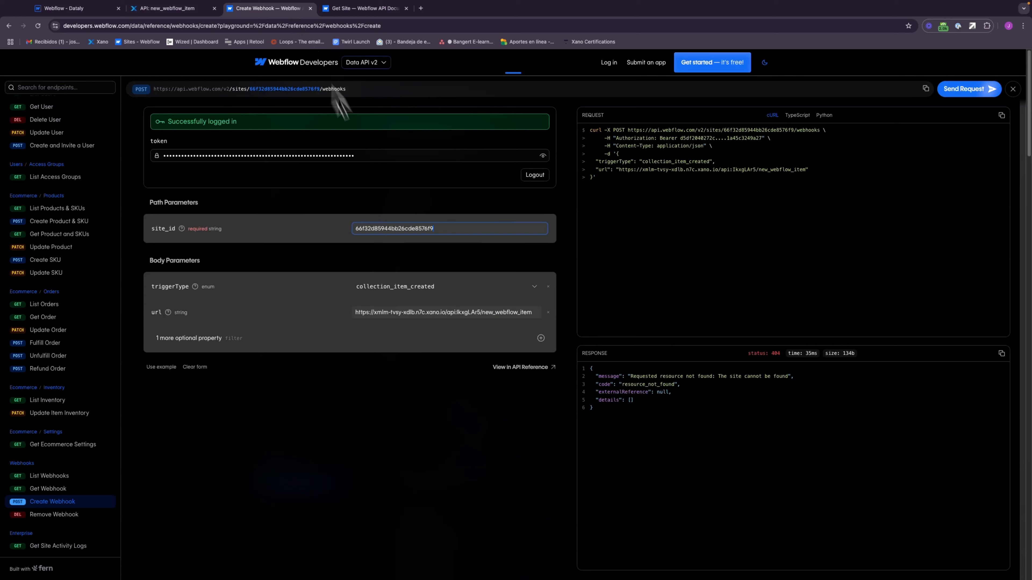
{"action": "triple_click", "coordinate": [411, 313]}
{"action": "key", "text": "super+v"}
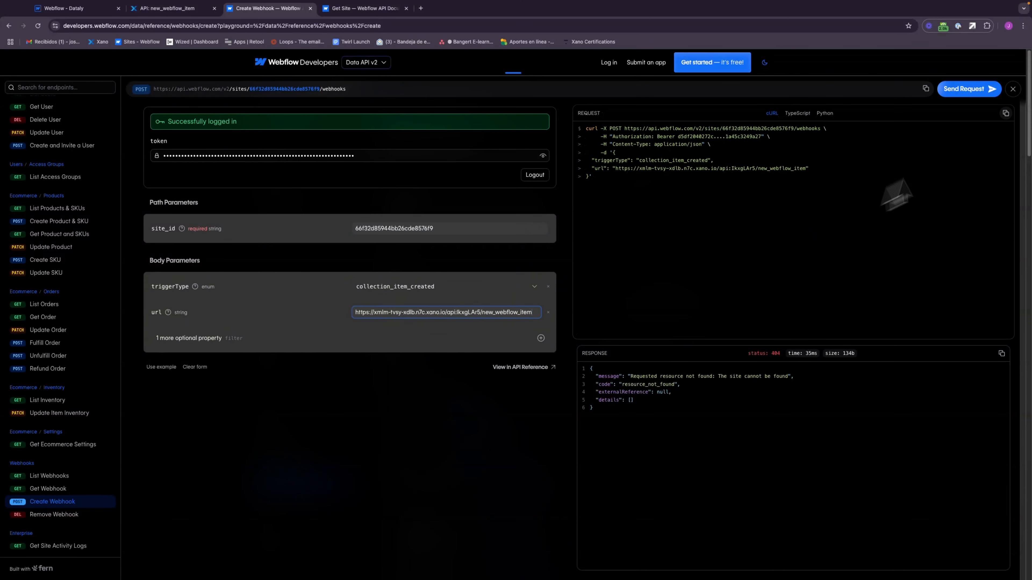
{"action": "left_click", "coordinate": [966, 92]}
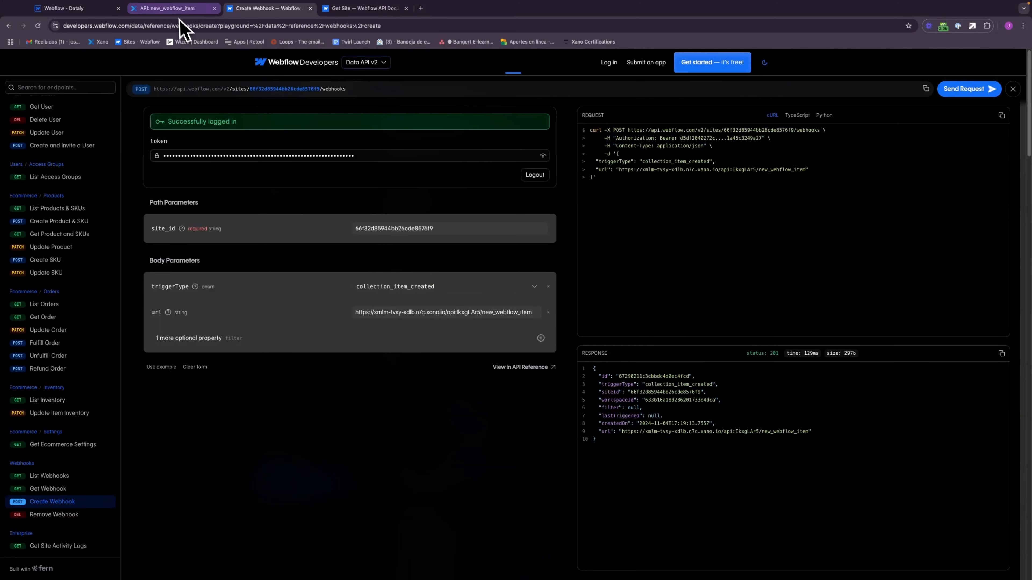
Step: Create a collection_item_changed webhook in the Webflow API docs that uses the endpoint URL copied from Xano's edited_webflow_item API
{"action": "left_click", "coordinate": [175, 9]}
{"action": "left_click", "coordinate": [111, 78]}
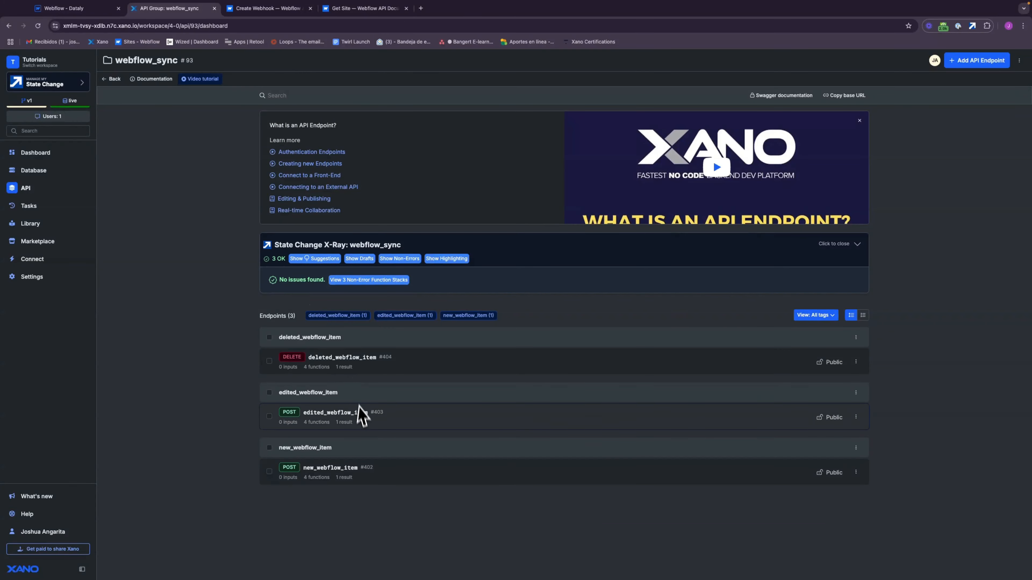
{"action": "left_click", "coordinate": [362, 418]}
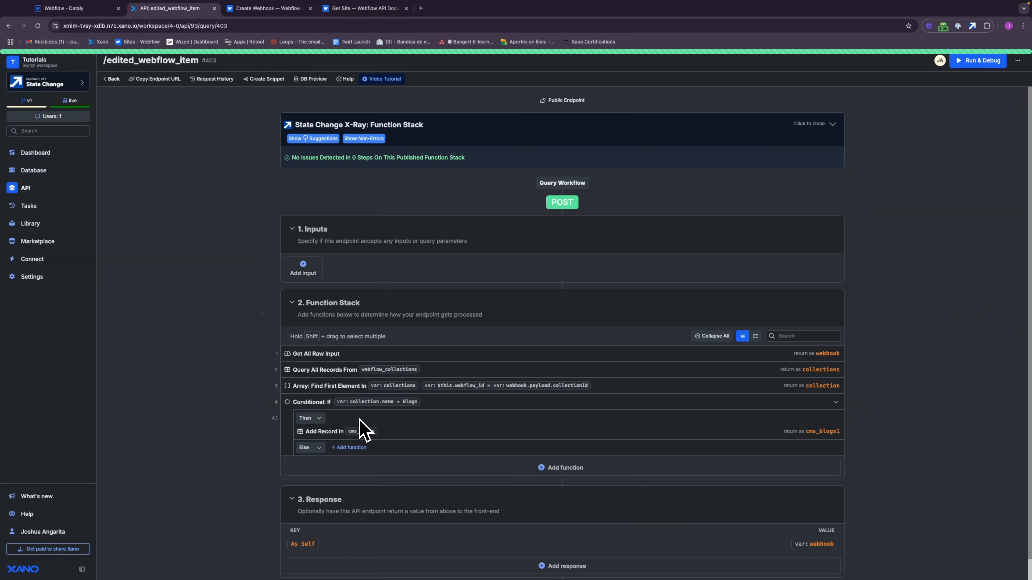
{"action": "left_click", "coordinate": [178, 80]}
{"action": "left_click", "coordinate": [280, 8]}
{"action": "left_click", "coordinate": [406, 287]}
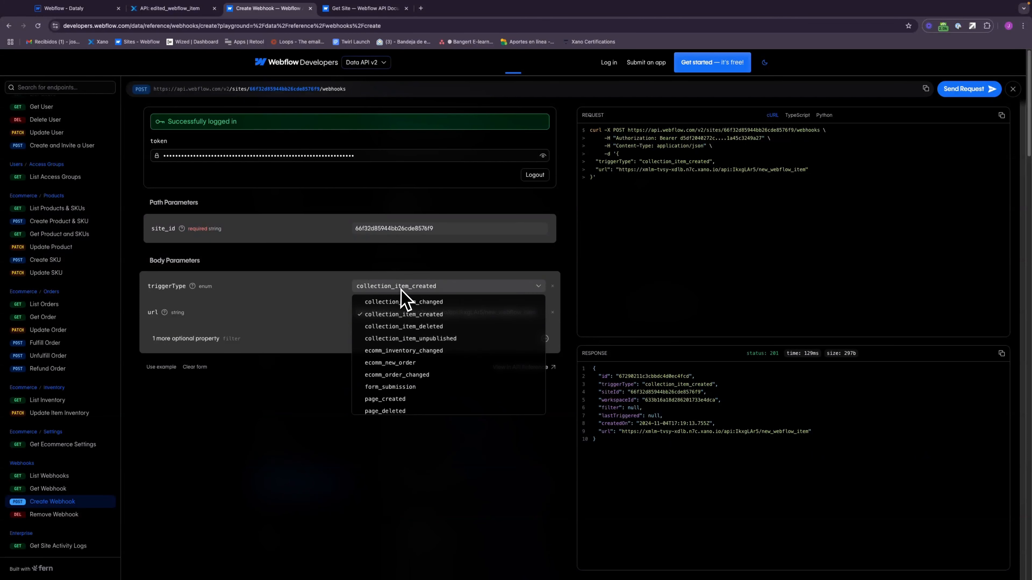
{"action": "left_click", "coordinate": [423, 318]}
{"action": "triple_click", "coordinate": [413, 313]}
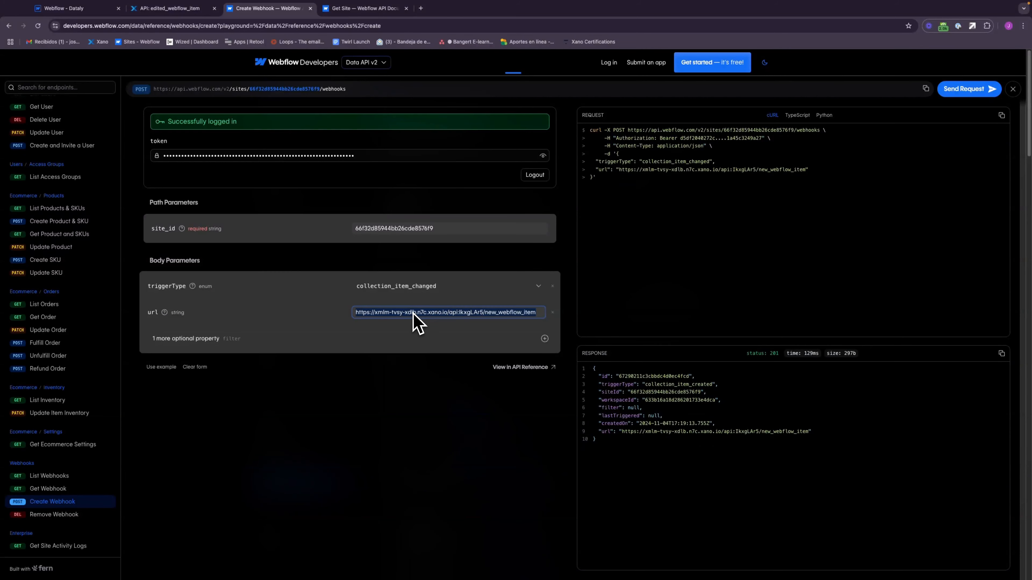
{"action": "key", "text": "ctrl+v"}
{"action": "left_click", "coordinate": [973, 90]}
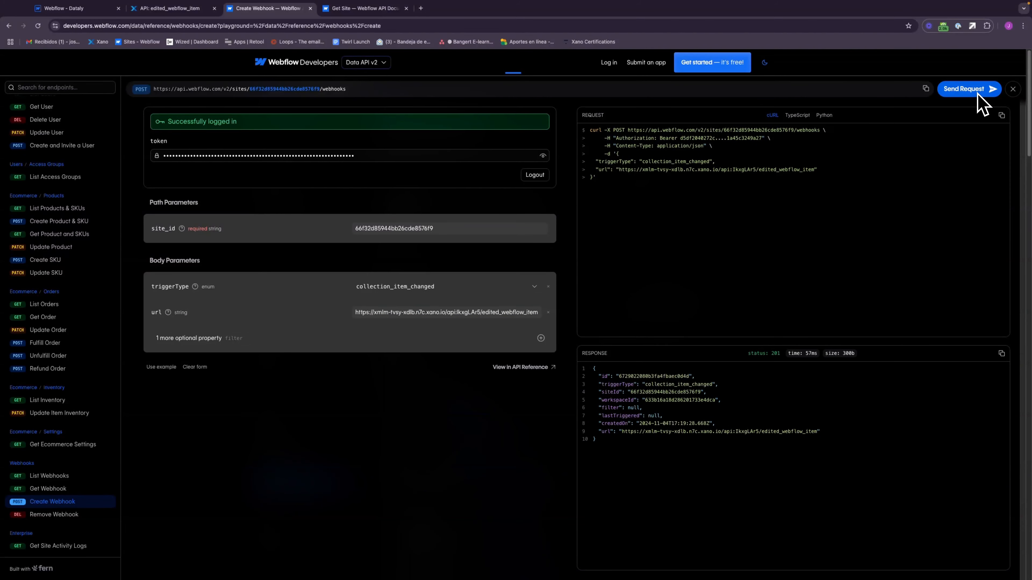
Step: Create a collection_item_deleted webhook in the Webflow API docs that uses the endpoint URL copied from Xano's deleted_webflow_item API
{"action": "left_click", "coordinate": [191, 12]}
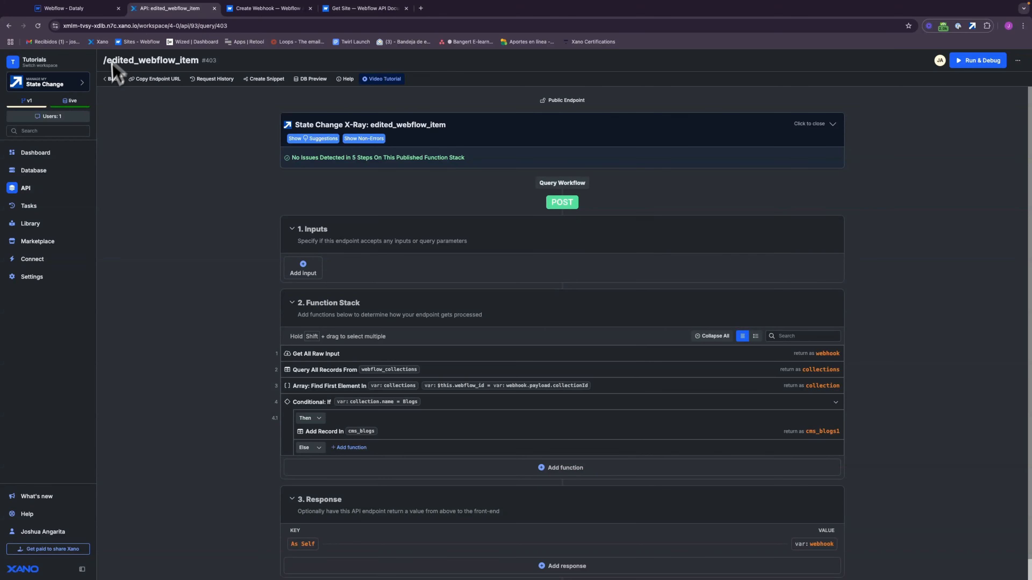
{"action": "left_click", "coordinate": [111, 79]}
{"action": "left_click", "coordinate": [373, 378]}
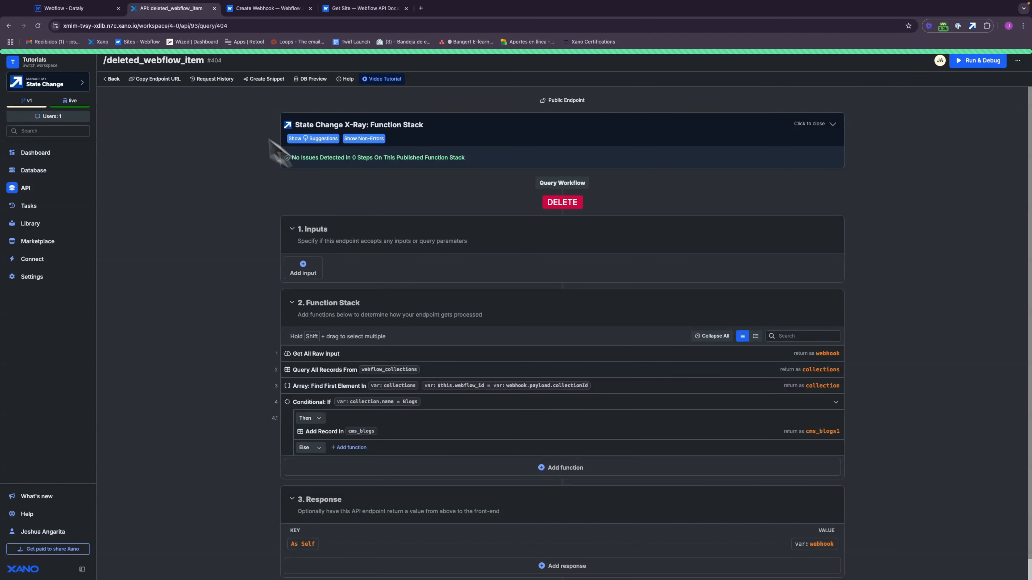
{"action": "left_click", "coordinate": [156, 78]}
{"action": "left_click", "coordinate": [287, 10]}
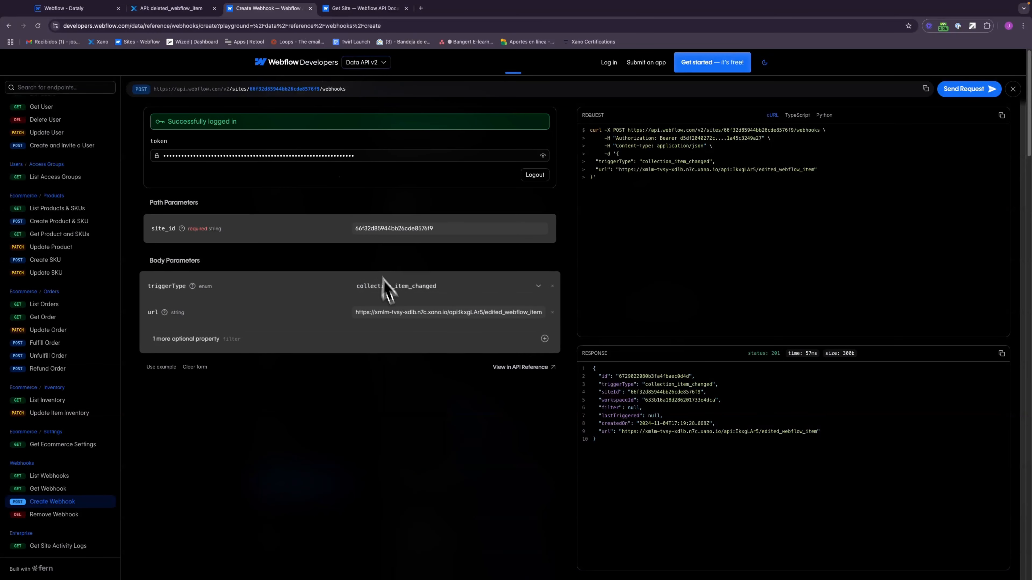
{"action": "left_click", "coordinate": [409, 313]}
{"action": "key", "text": "super+a"}
{"action": "key", "text": "super+v"}
{"action": "left_click", "coordinate": [438, 289]}
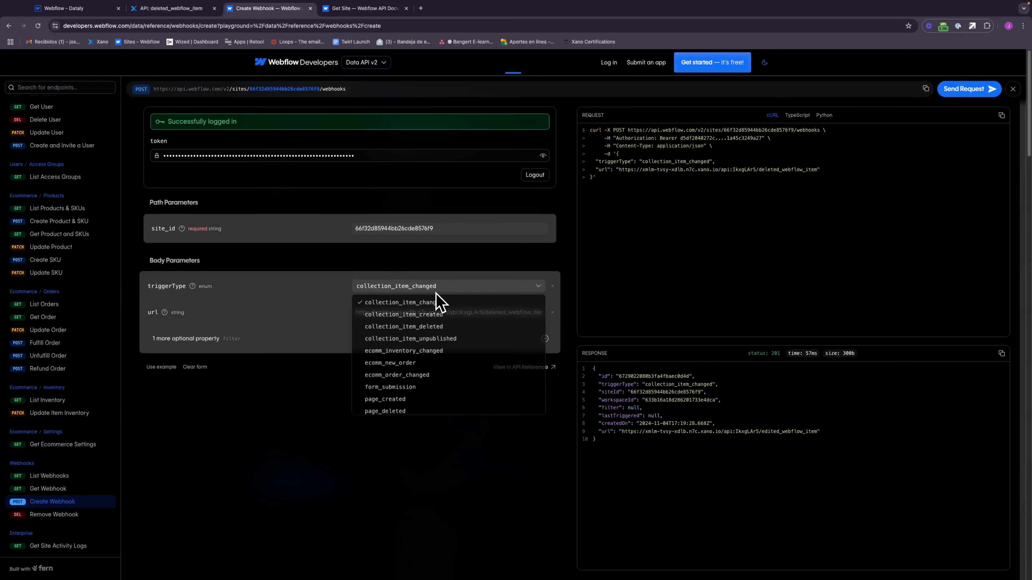
{"action": "left_click", "coordinate": [450, 326]}
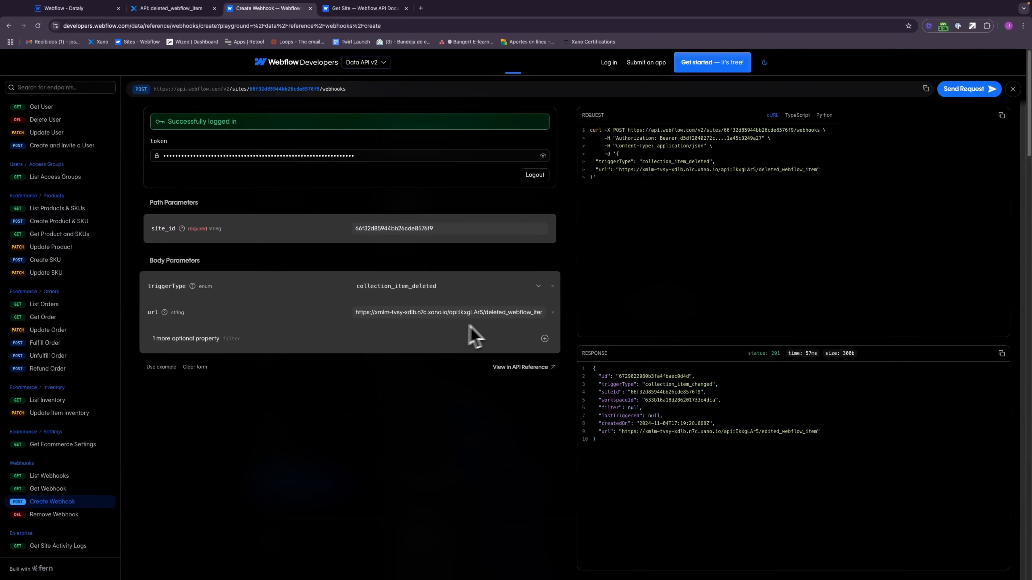
{"action": "left_click", "coordinate": [982, 92]}
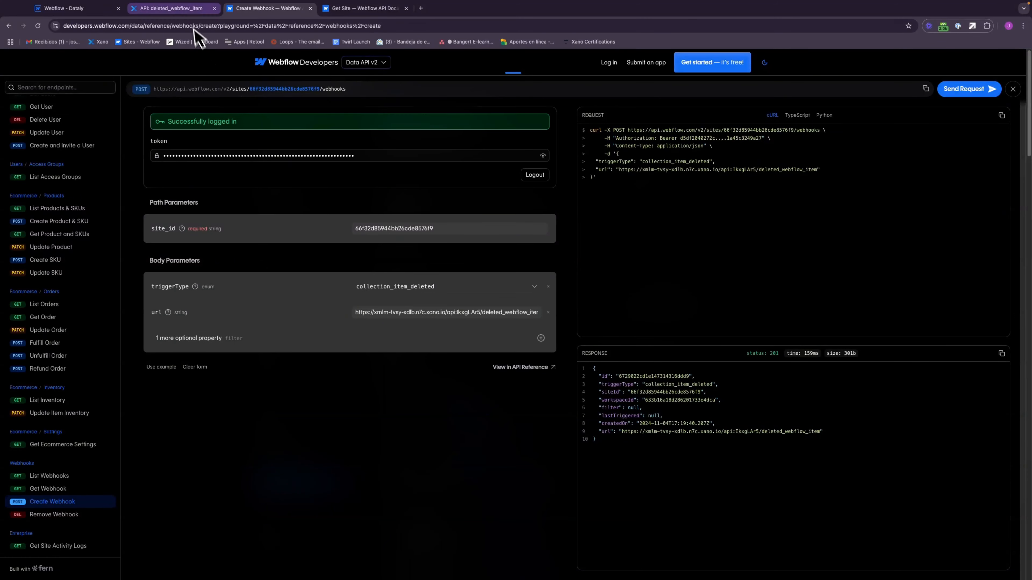
Step: Examine the webhook payload in the new_webflow_item request history in Xano, checking the item ID, site ID, collection ID, name and slug
{"action": "left_click", "coordinate": [187, 9]}
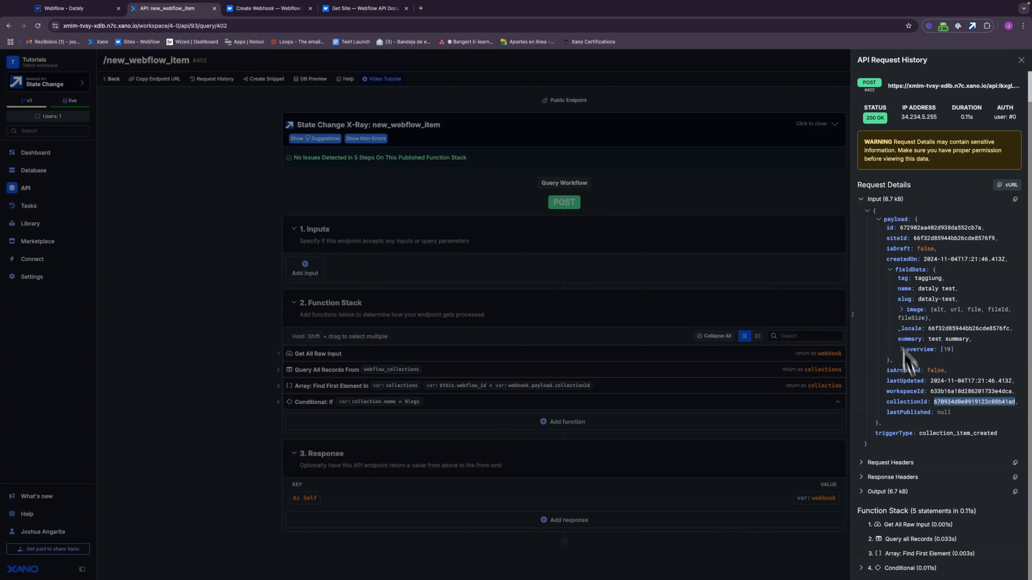
{"action": "double_click", "coordinate": [897, 220]}
{"action": "double_click", "coordinate": [945, 239]}
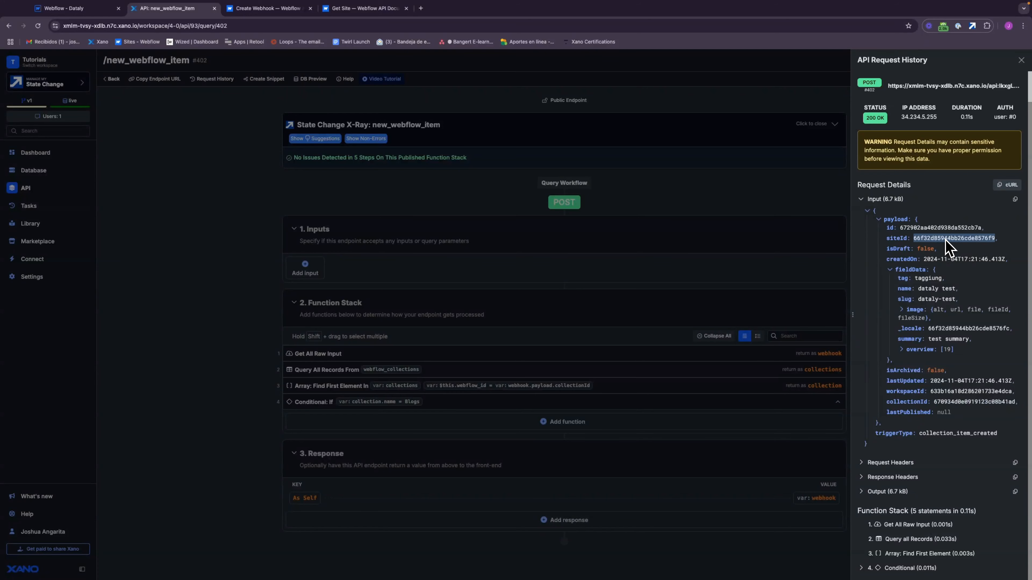
{"action": "double_click", "coordinate": [950, 403]}
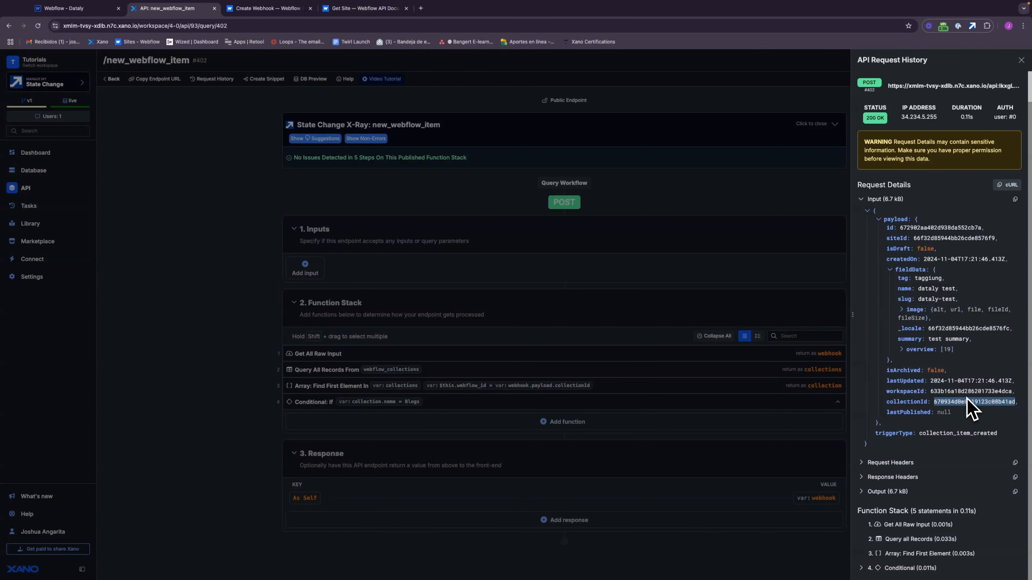
{"action": "left_click", "coordinate": [934, 288]}
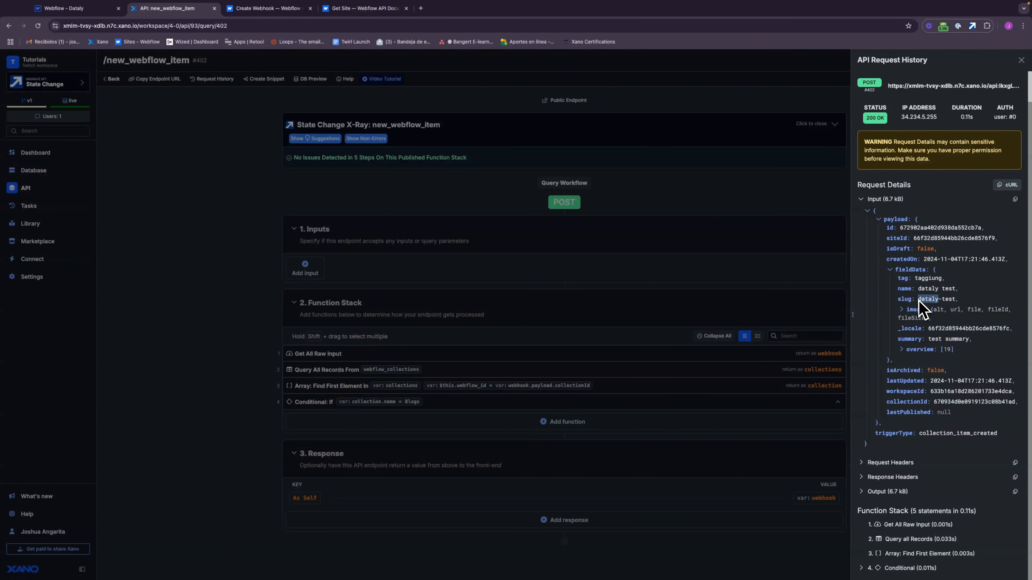
{"action": "left_click_drag", "start_coordinate": [919, 300], "coordinate": [955, 303]}
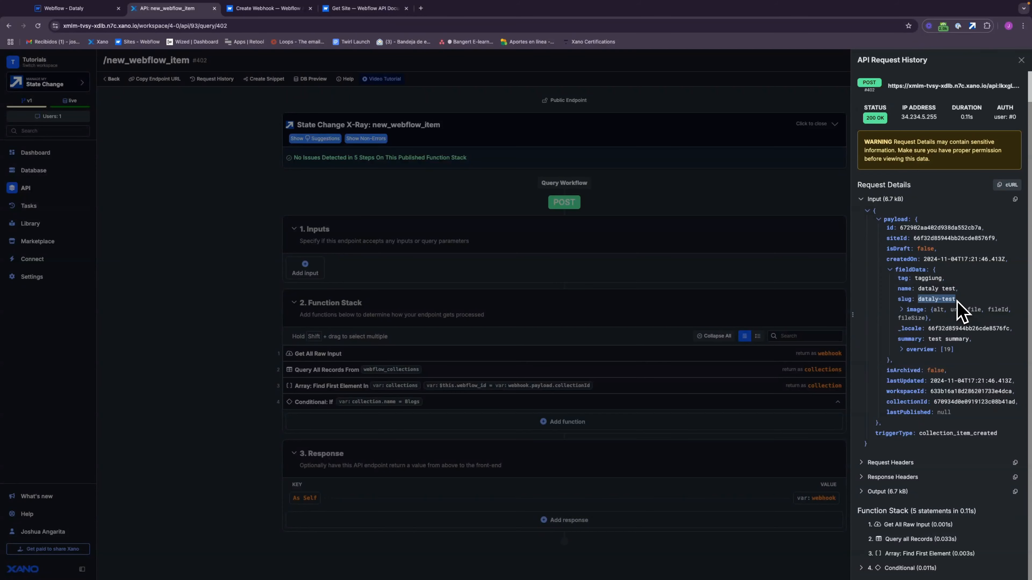
{"action": "left_click_drag", "start_coordinate": [900, 228], "coordinate": [980, 230]}
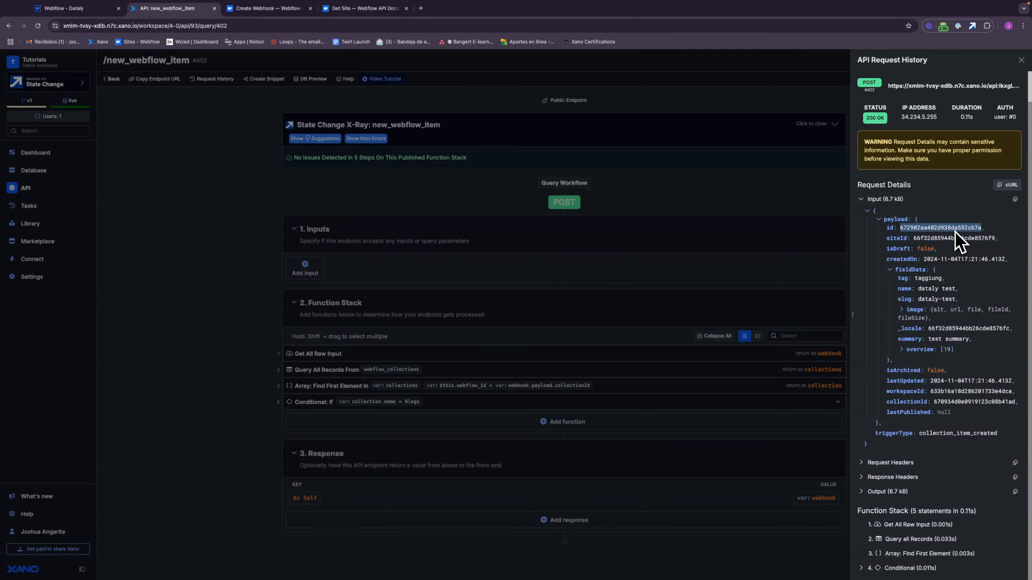
{"action": "double_click", "coordinate": [930, 299]}
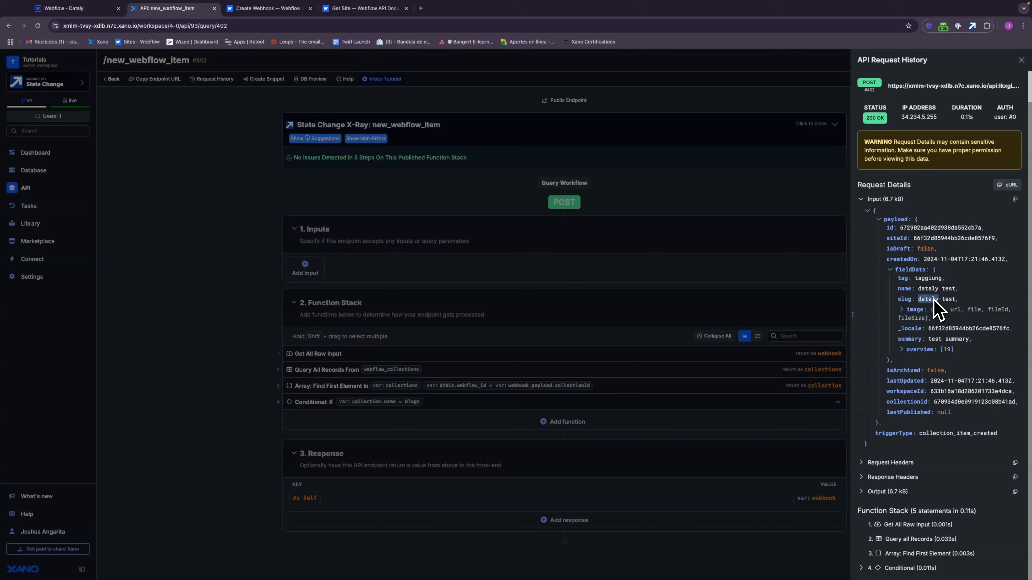
Step: Check the collectionId value and the fieldData object in the webhook payload
{"action": "double_click", "coordinate": [963, 402]}
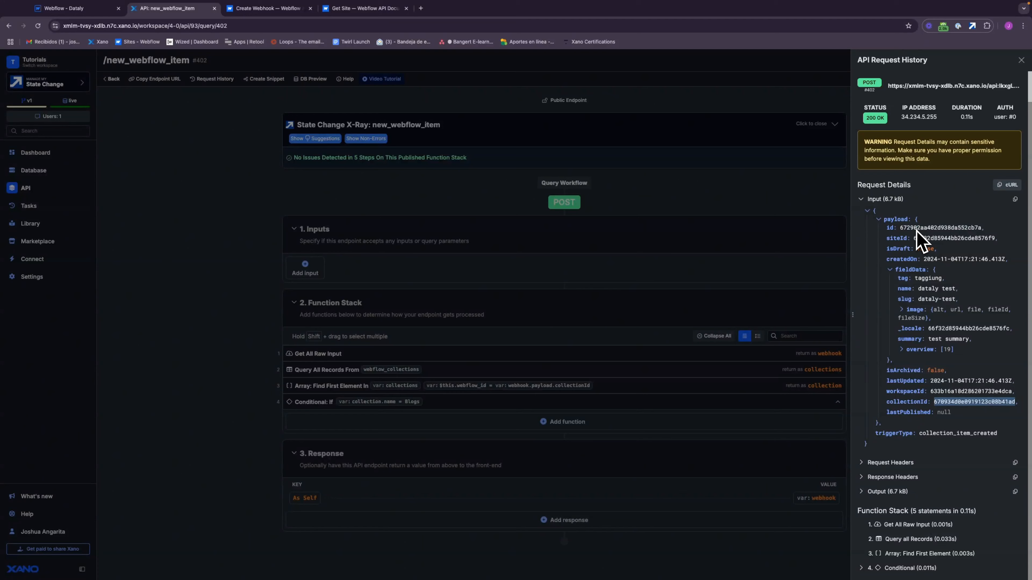
{"action": "double_click", "coordinate": [913, 270]}
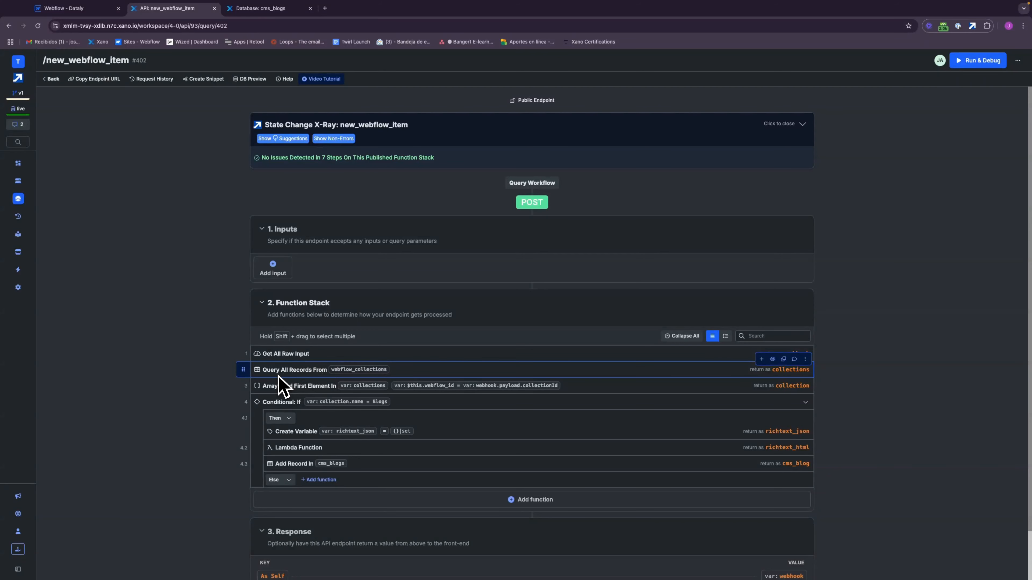
Step: Review the output fields of the webflow_collections query and the Find First Element expression matching webflow_id to webhook.payload.collectionId
{"action": "left_click", "coordinate": [401, 371]}
{"action": "left_click", "coordinate": [911, 86]}
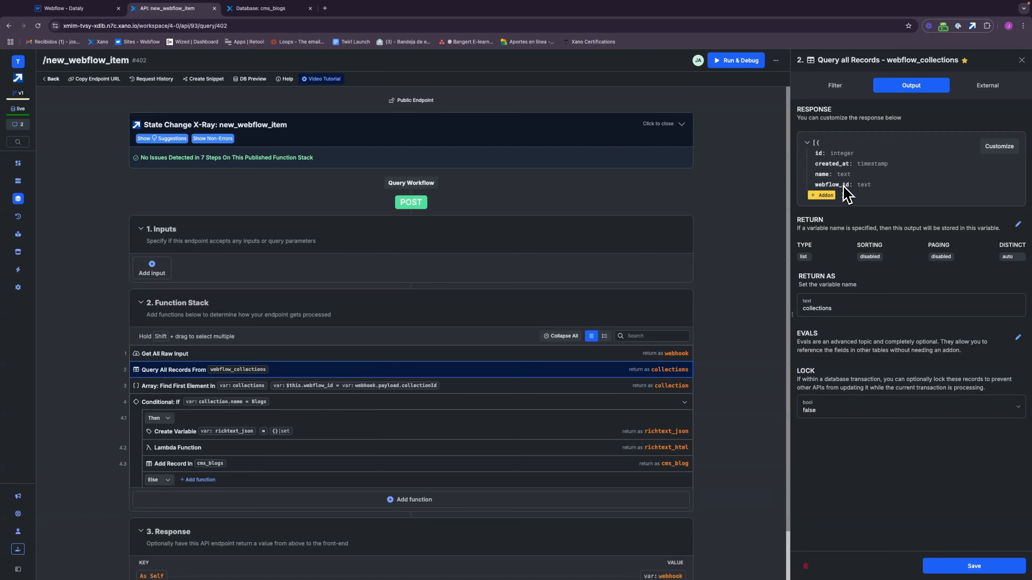
{"action": "double_click", "coordinate": [832, 185]}
{"action": "left_click", "coordinate": [1021, 60]}
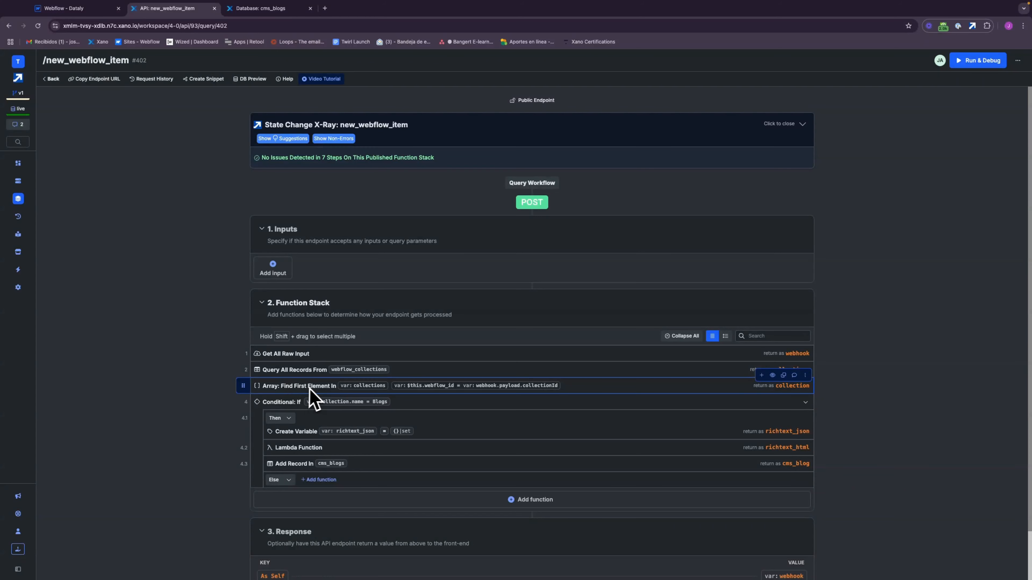
{"action": "left_click", "coordinate": [325, 397]}
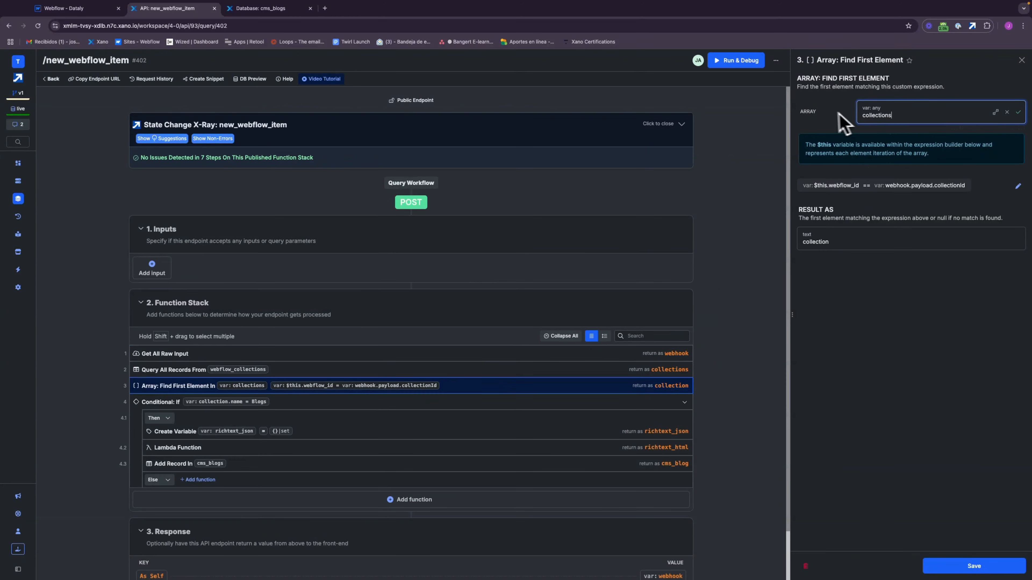
{"action": "double_click", "coordinate": [806, 112]}
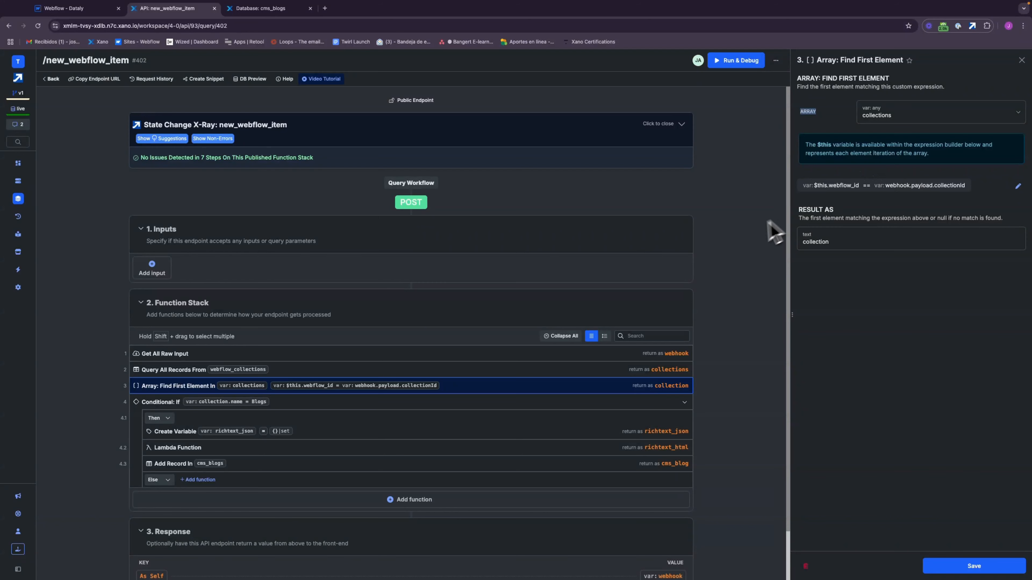
{"action": "left_click", "coordinate": [1021, 60]}
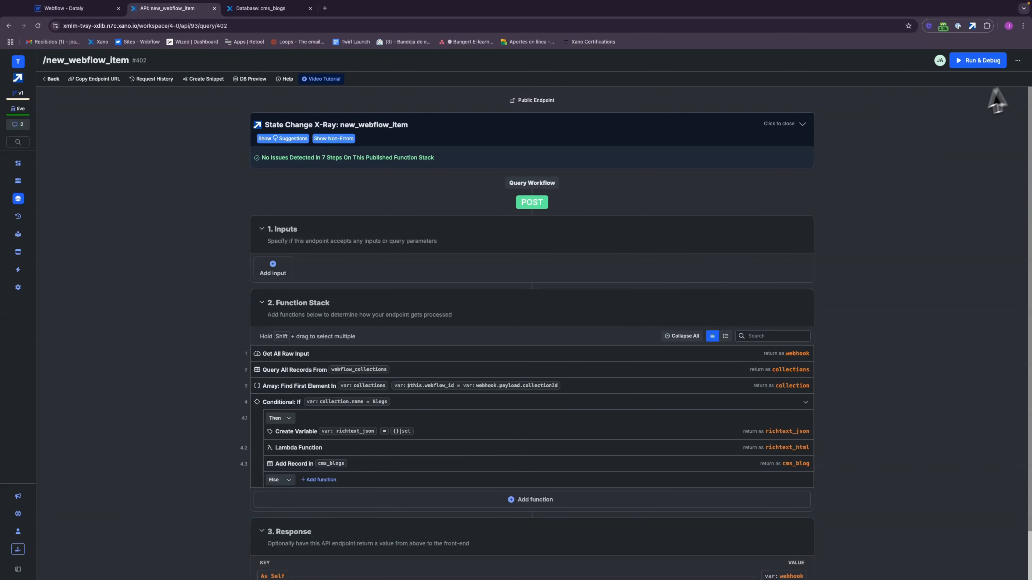
Step: Examine the fieldData of the latest request in new_webflow_item's request history, including the nested nodes of the overview field
{"action": "left_click", "coordinate": [1017, 61]}
{"action": "left_click", "coordinate": [969, 140]}
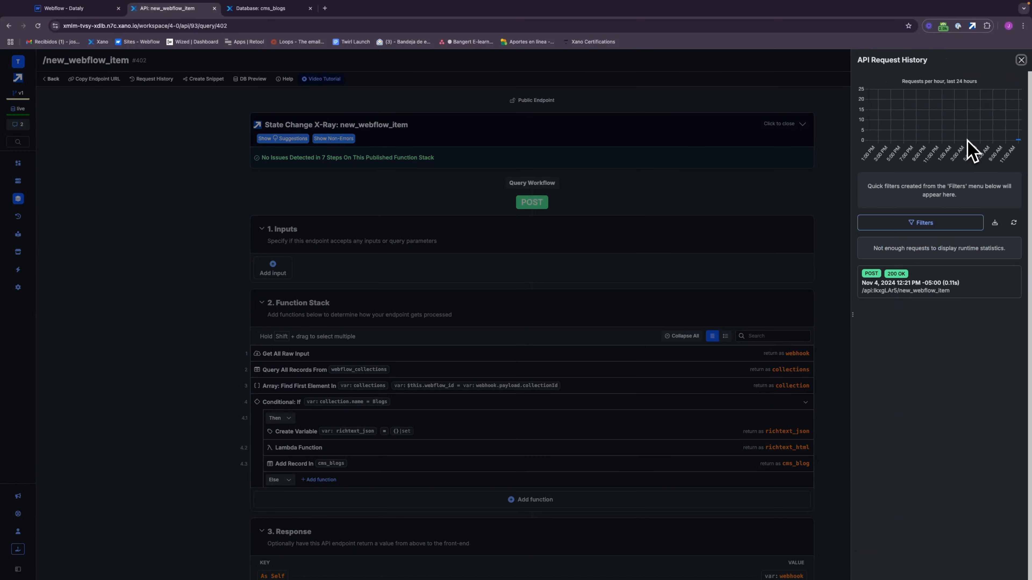
{"action": "left_click", "coordinate": [909, 287]}
{"action": "left_click", "coordinate": [880, 233]}
{"action": "left_click", "coordinate": [879, 243]}
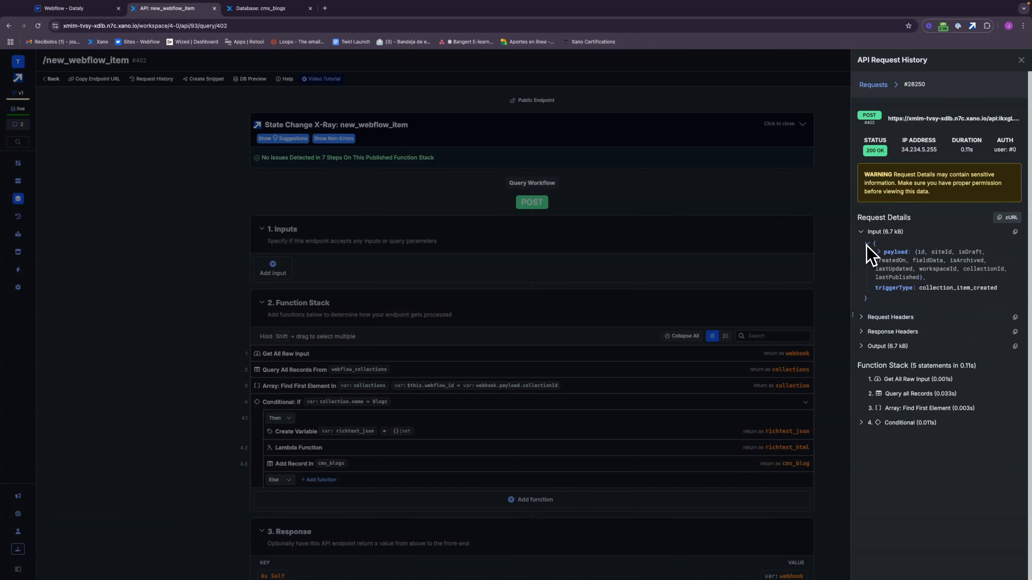
{"action": "left_click", "coordinate": [879, 253]}
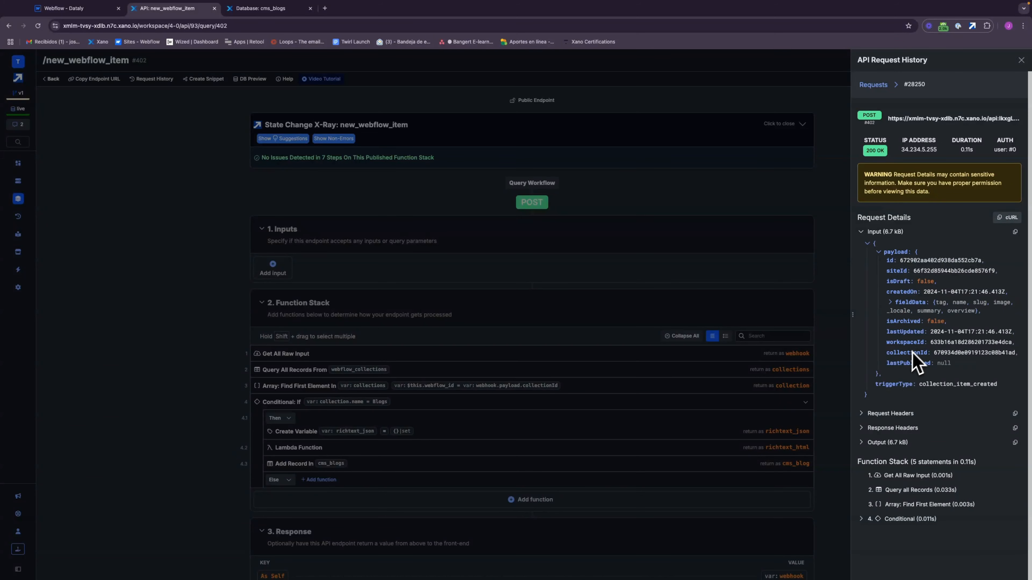
{"action": "left_click", "coordinate": [891, 306]}
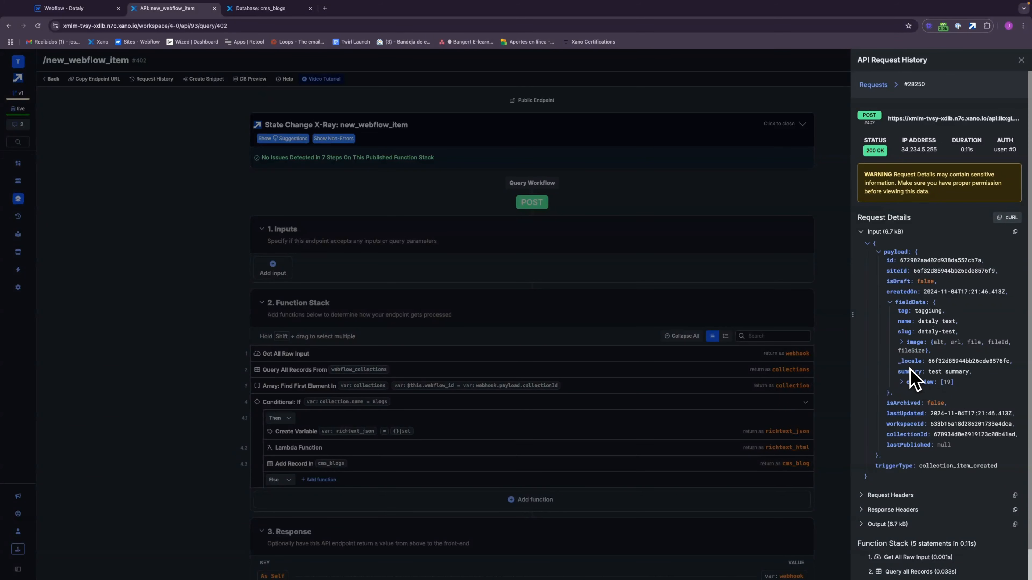
{"action": "left_click", "coordinate": [902, 383]}
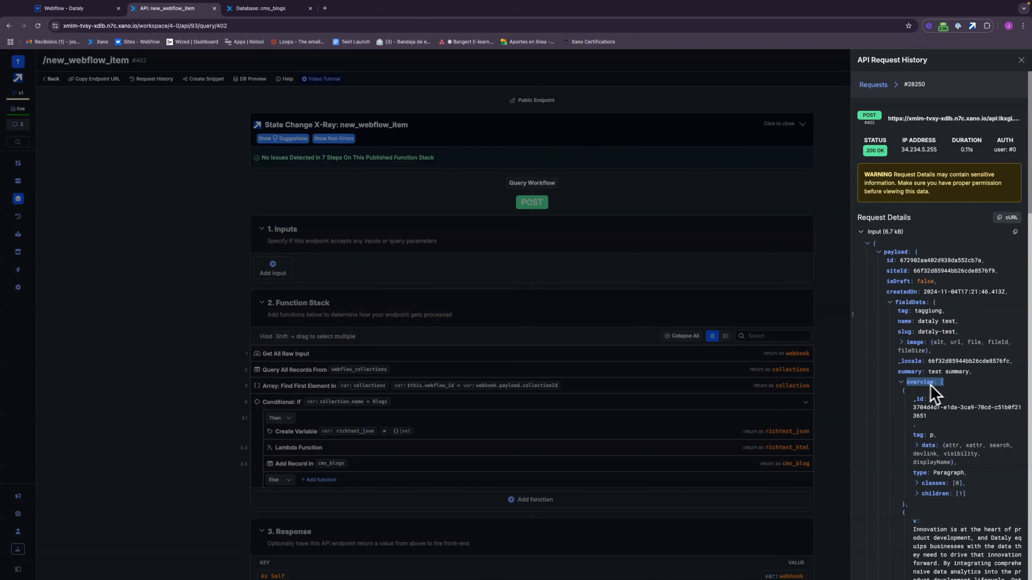
{"action": "left_click_drag", "start_coordinate": [941, 391], "coordinate": [942, 494]}
{"action": "left_click", "coordinate": [900, 382]}
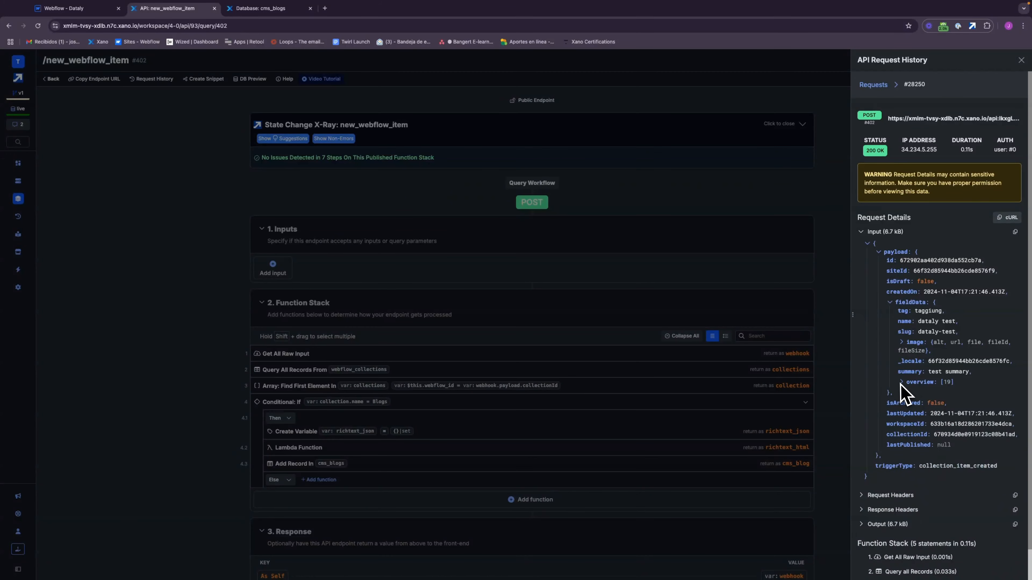
{"action": "left_click", "coordinate": [1021, 60]}
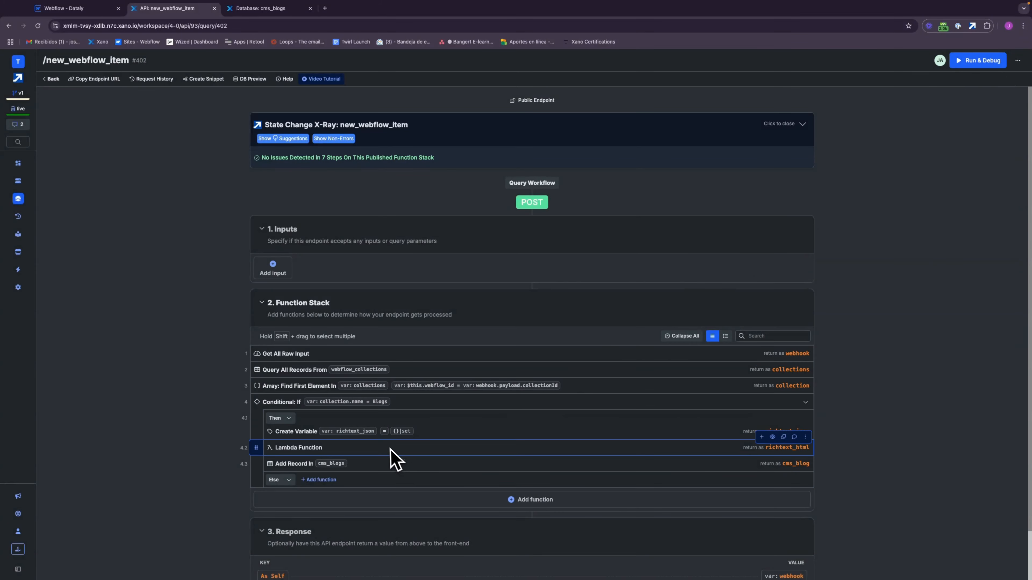
Step: Review the Lambda function's JavaScript code and the field mappings of the Add Record function for cms_blogs
{"action": "left_click", "coordinate": [392, 449]}
{"action": "left_click", "coordinate": [900, 244]}
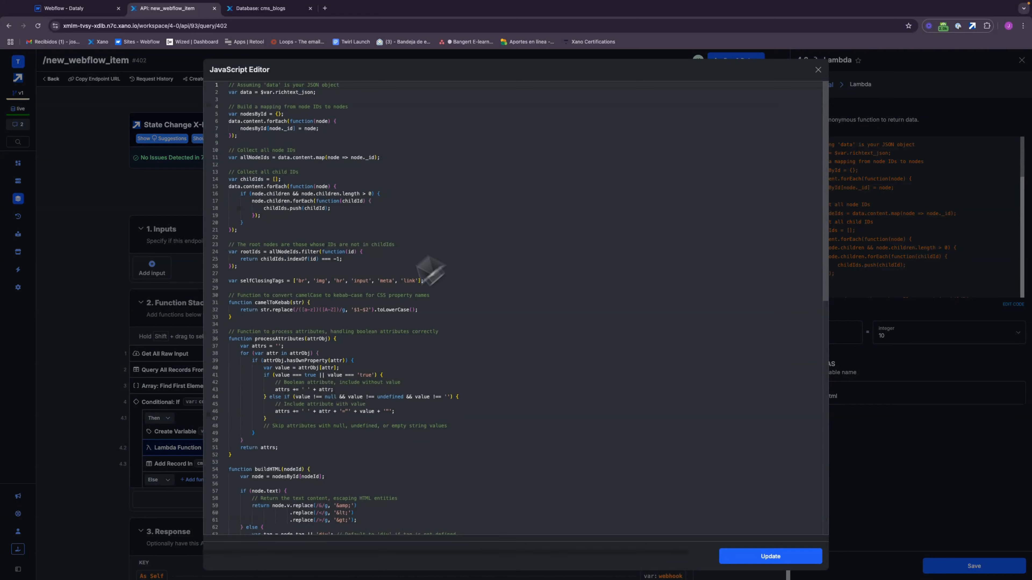
{"action": "left_click_drag", "start_coordinate": [827, 175], "coordinate": [812, 457]}
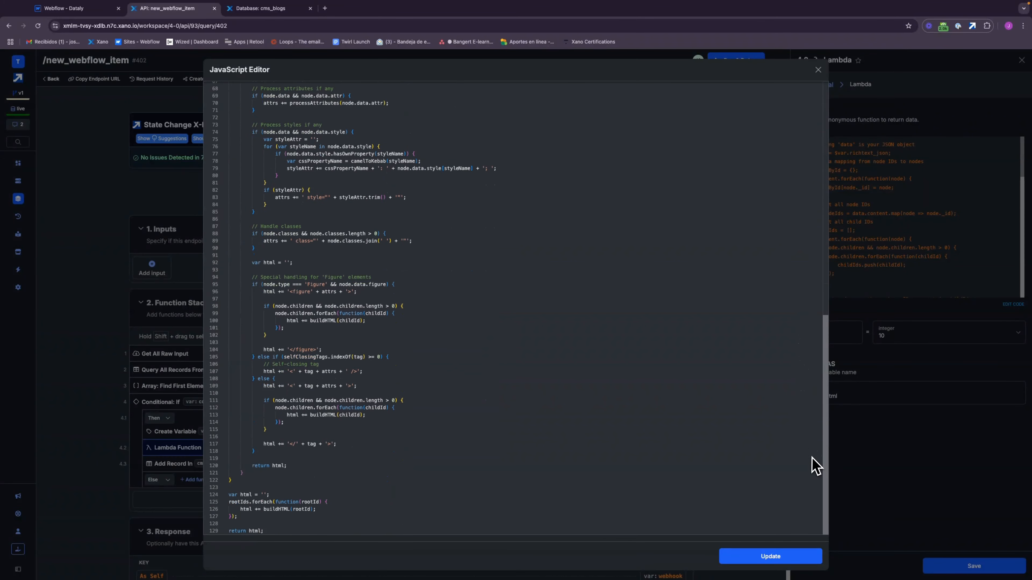
{"action": "left_click", "coordinate": [817, 70]}
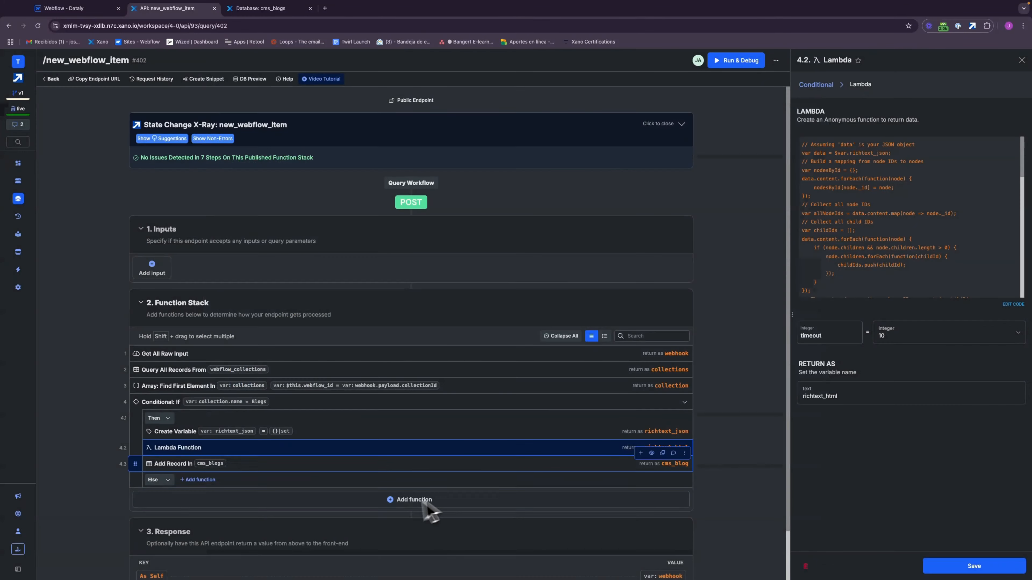
{"action": "left_click", "coordinate": [1021, 59]}
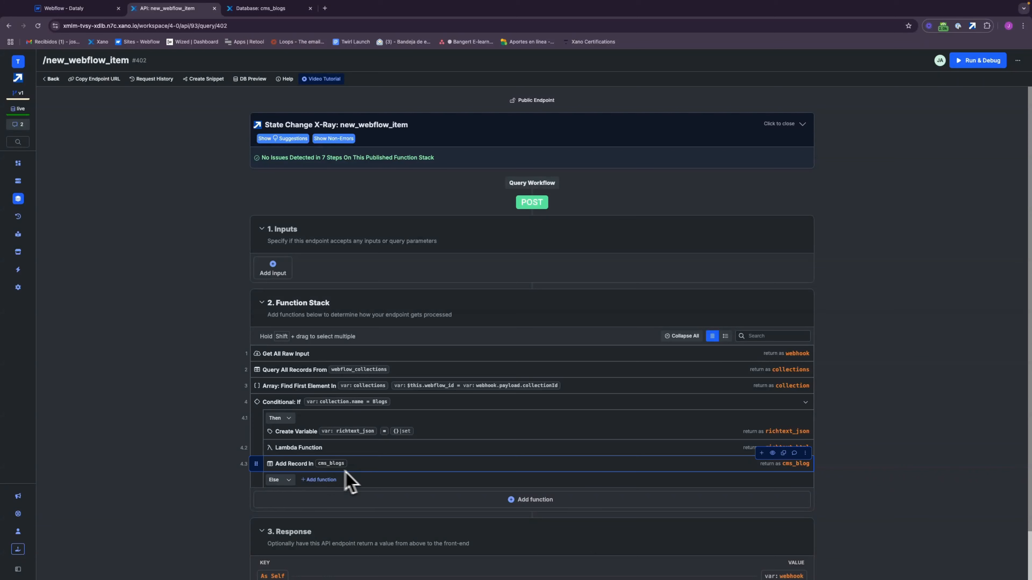
{"action": "left_click", "coordinate": [363, 469]}
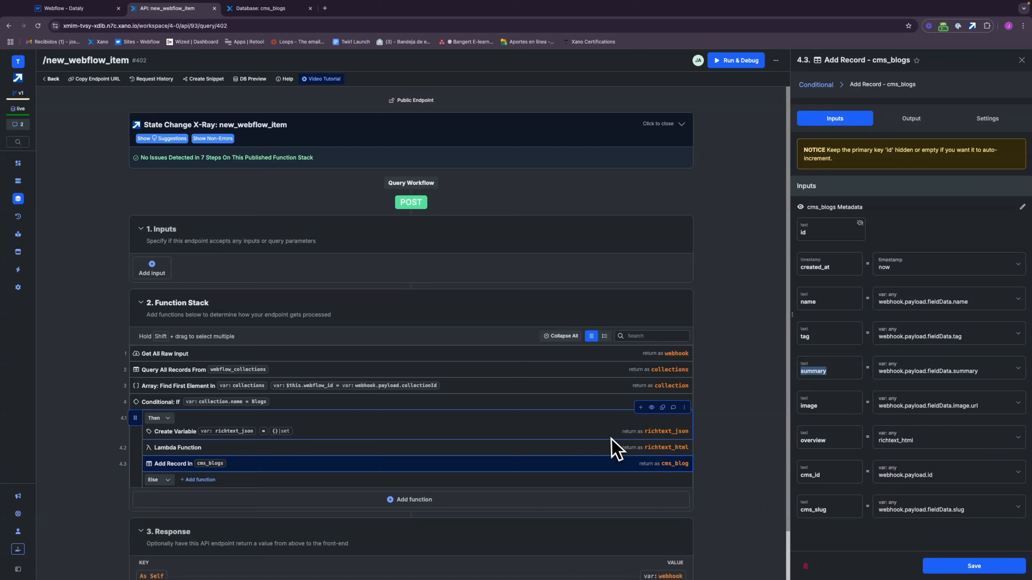
{"action": "left_click", "coordinate": [1021, 60]}
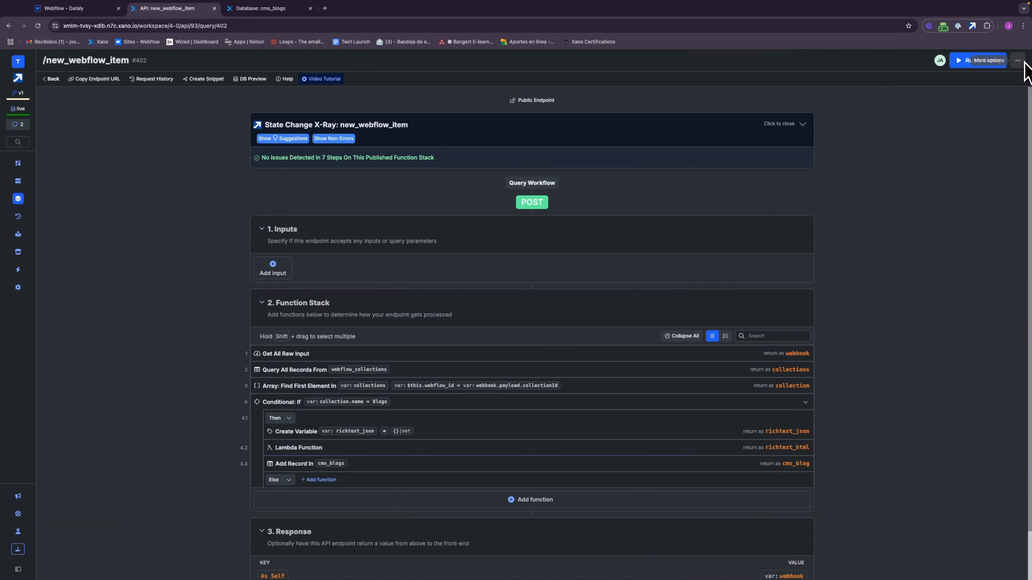
Step: Review how the Edit Record function in the edited_webflow_item endpoint finds cms_blogs records by cms_id and maps their fields
{"action": "left_click", "coordinate": [51, 79]}
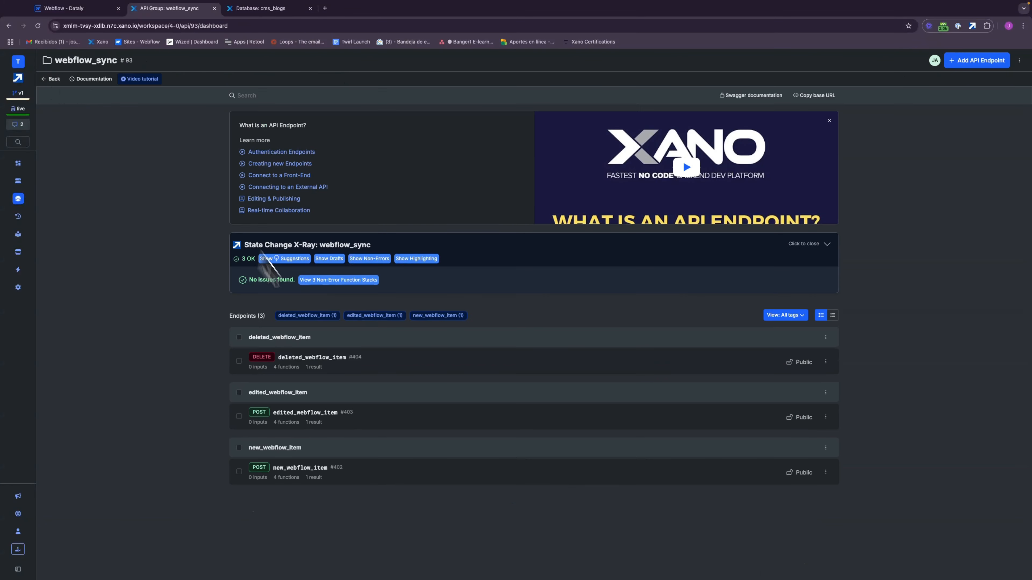
{"action": "left_click", "coordinate": [314, 429]}
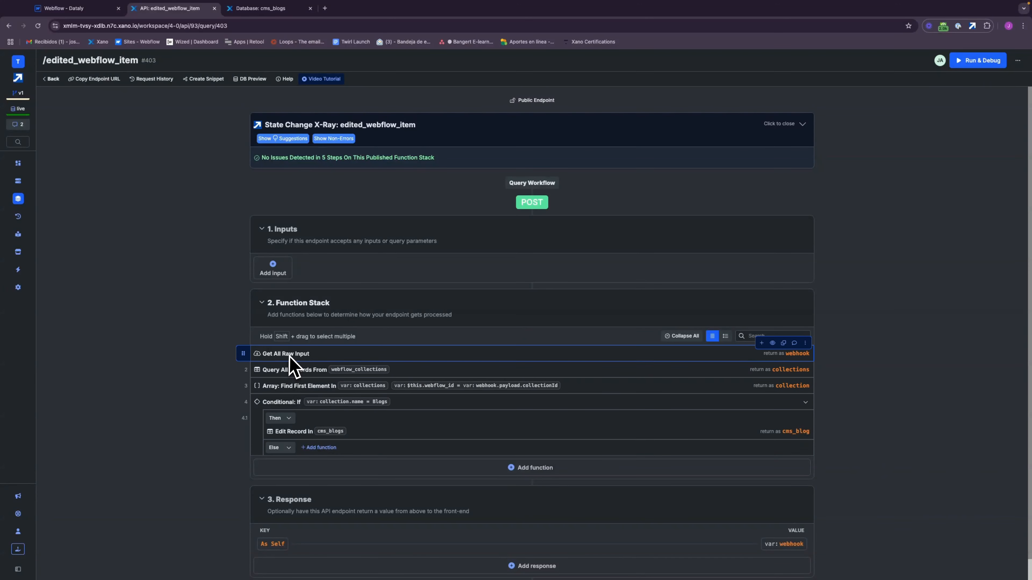
{"action": "left_click", "coordinate": [383, 430]}
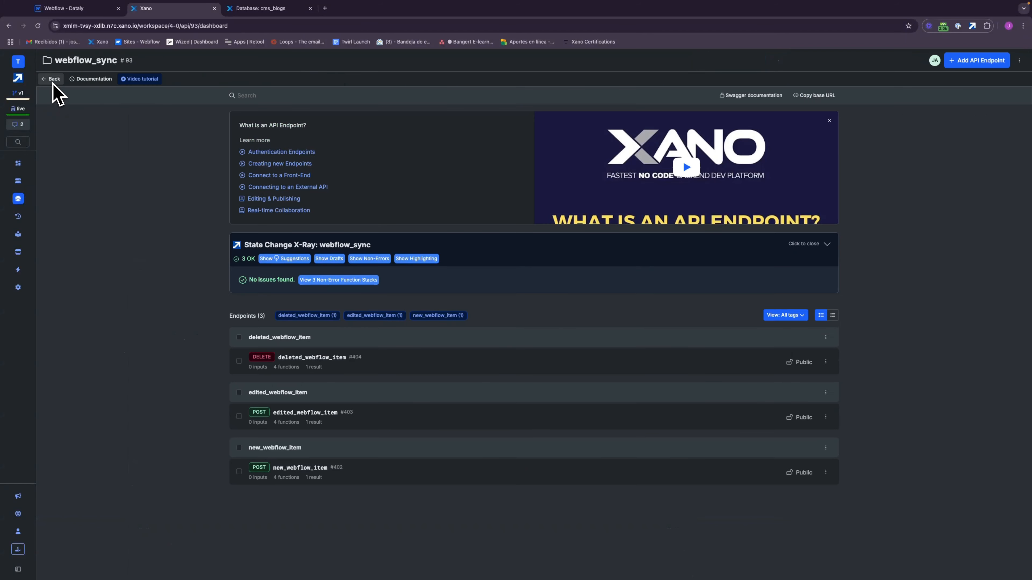
Step: Open the deleted_webflow_item endpoint and inspect its Delete Record function for cms_blogs
{"action": "left_click", "coordinate": [52, 79]}
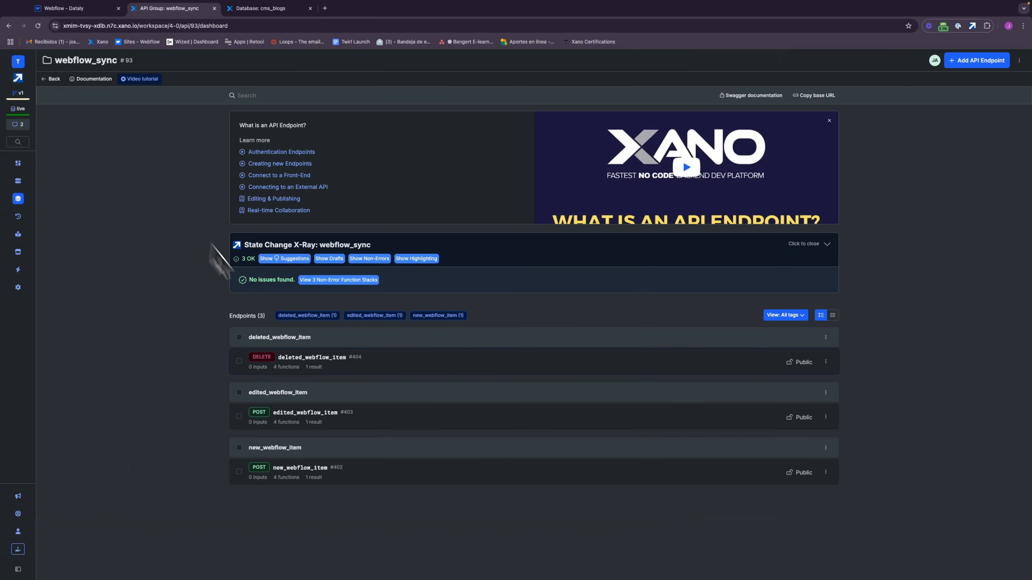
{"action": "left_click", "coordinate": [311, 360]}
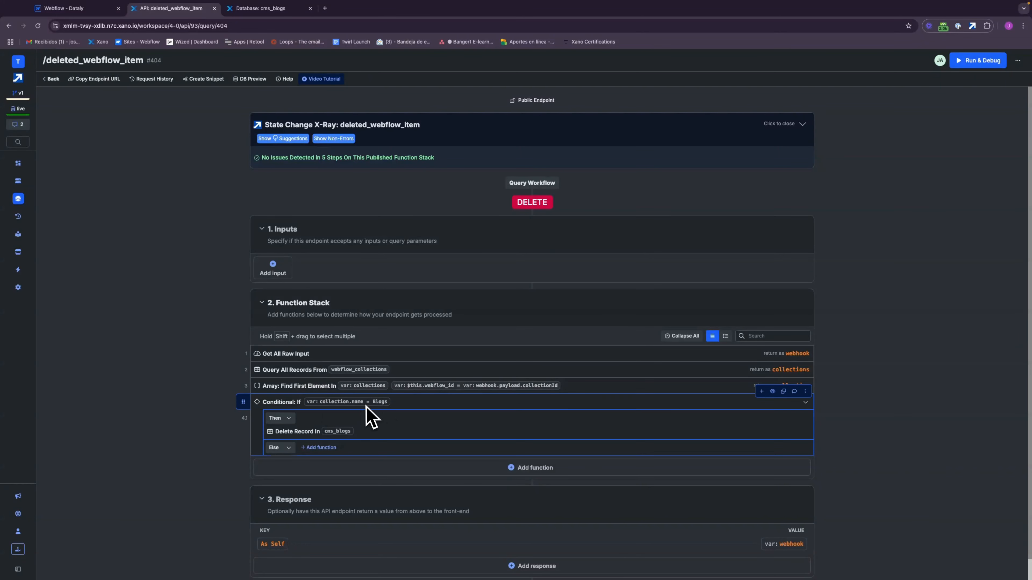
{"action": "left_click", "coordinate": [401, 430]}
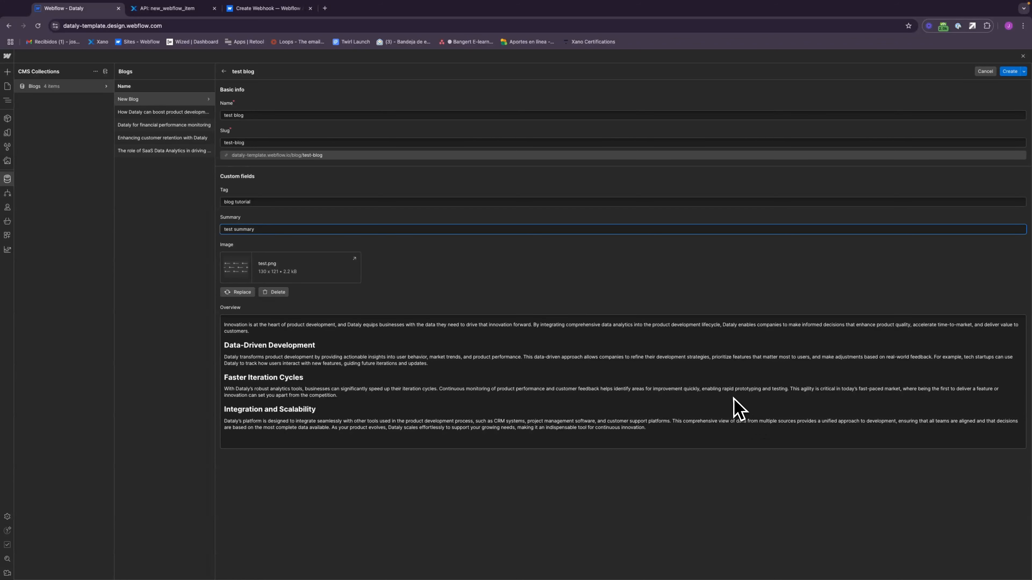
Step: Switch to Xano and delete the existing "new blog test" record from the cms_blogs database table
{"action": "left_click", "coordinate": [186, 15]}
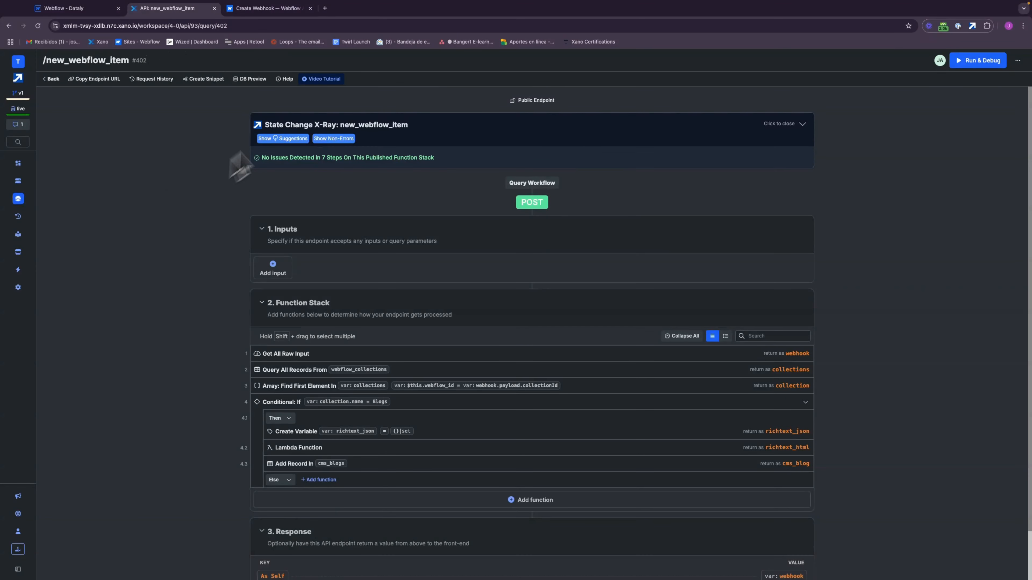
{"action": "left_click", "coordinate": [18, 181]}
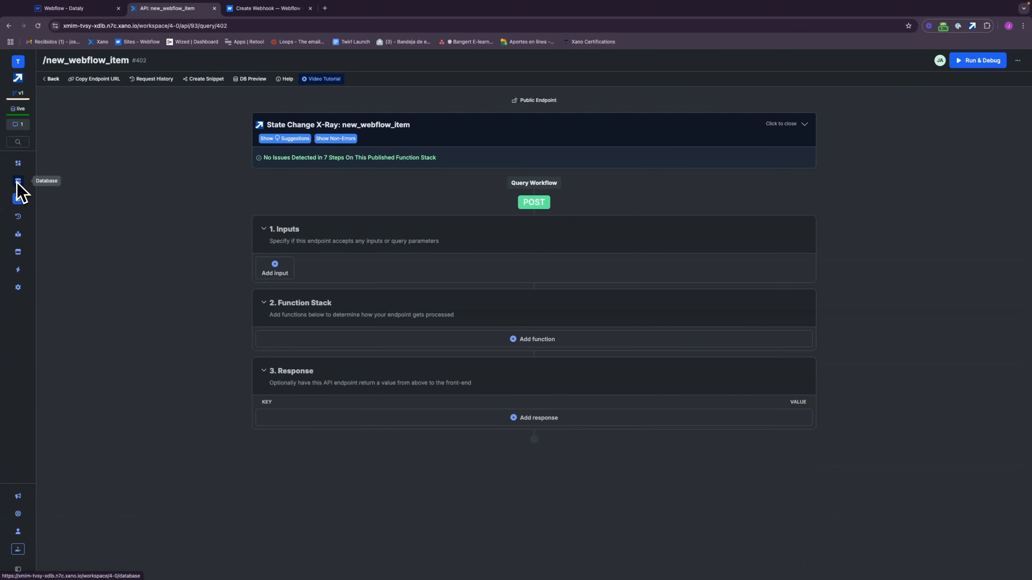
{"action": "left_click", "coordinate": [472, 212]}
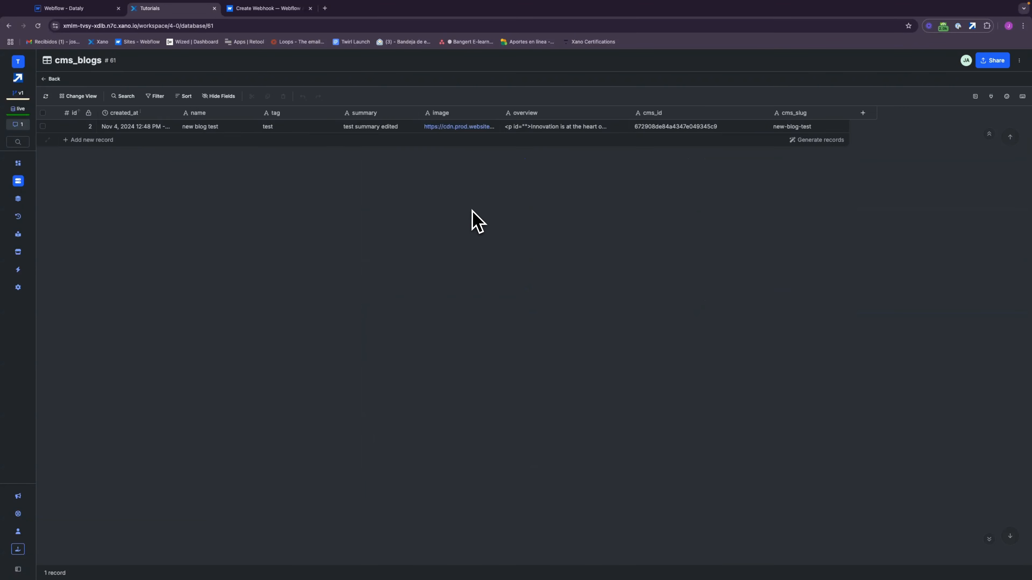
{"action": "left_click", "coordinate": [43, 126]}
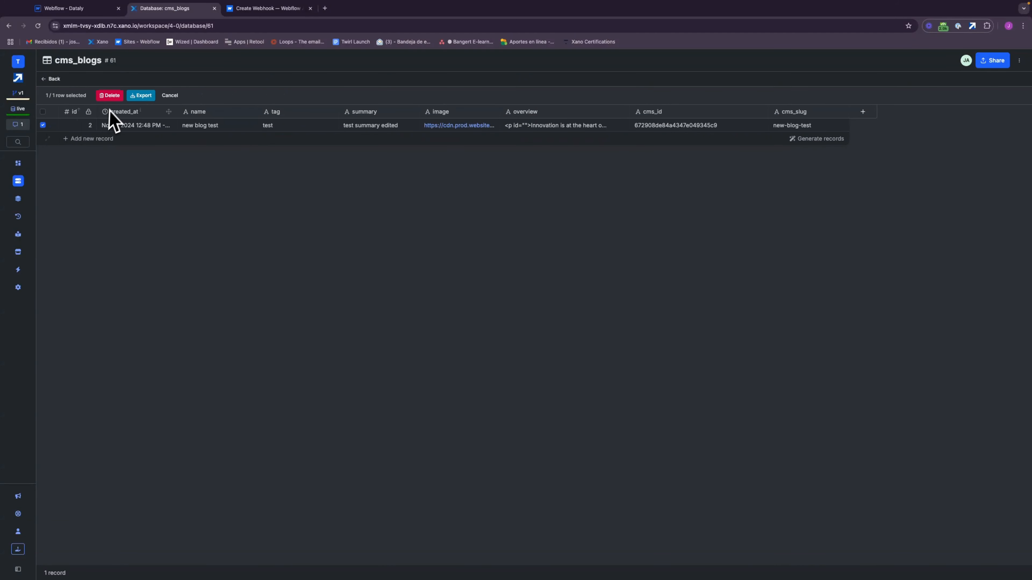
{"action": "left_click", "coordinate": [110, 95]}
{"action": "left_click", "coordinate": [589, 122]}
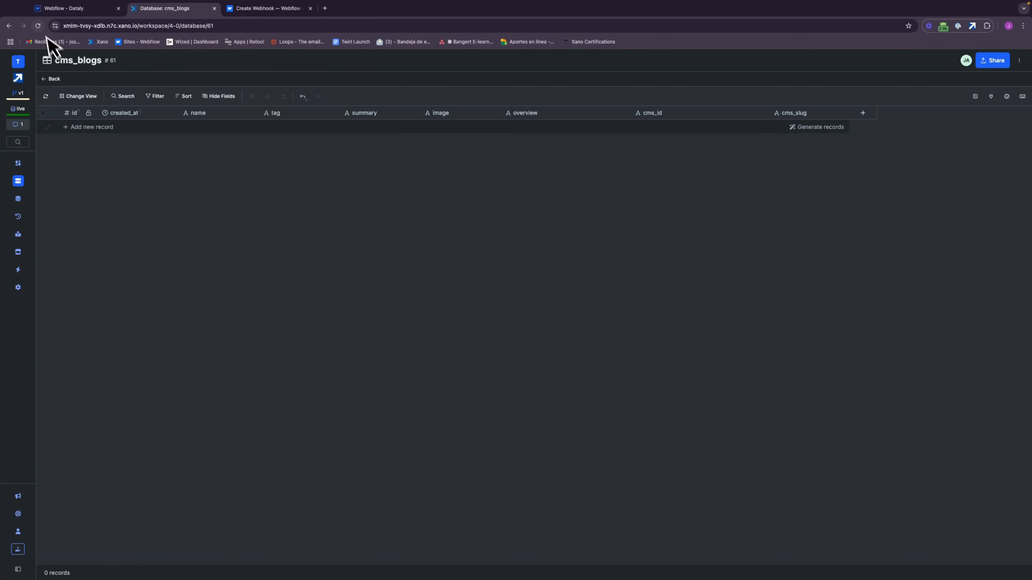
Step: Create the prepared "test blog" item in Webflow's Blogs collection, and refresh the cms_blogs table in Xano
{"action": "left_click", "coordinate": [62, 10]}
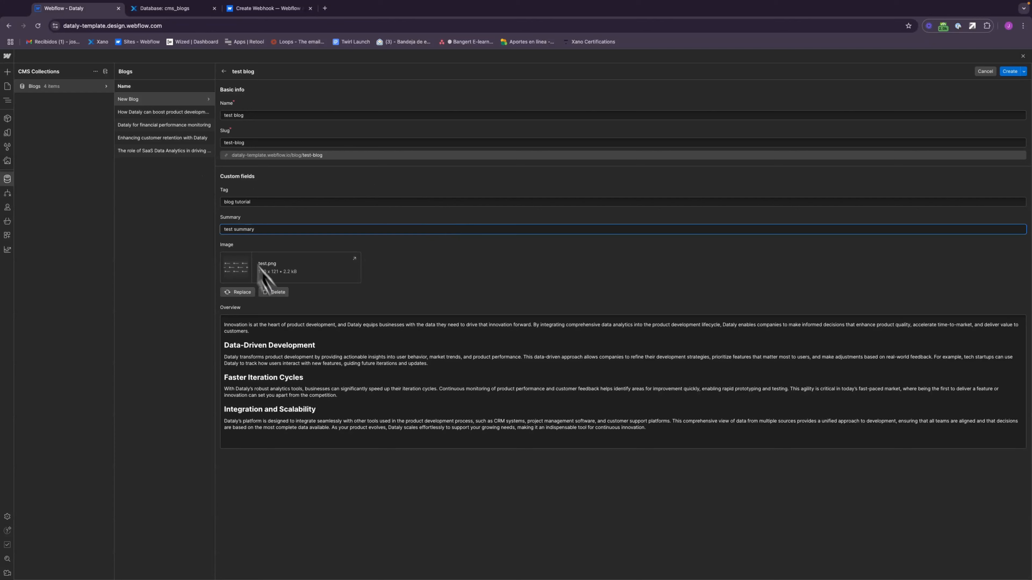
{"action": "left_click", "coordinate": [1011, 73]}
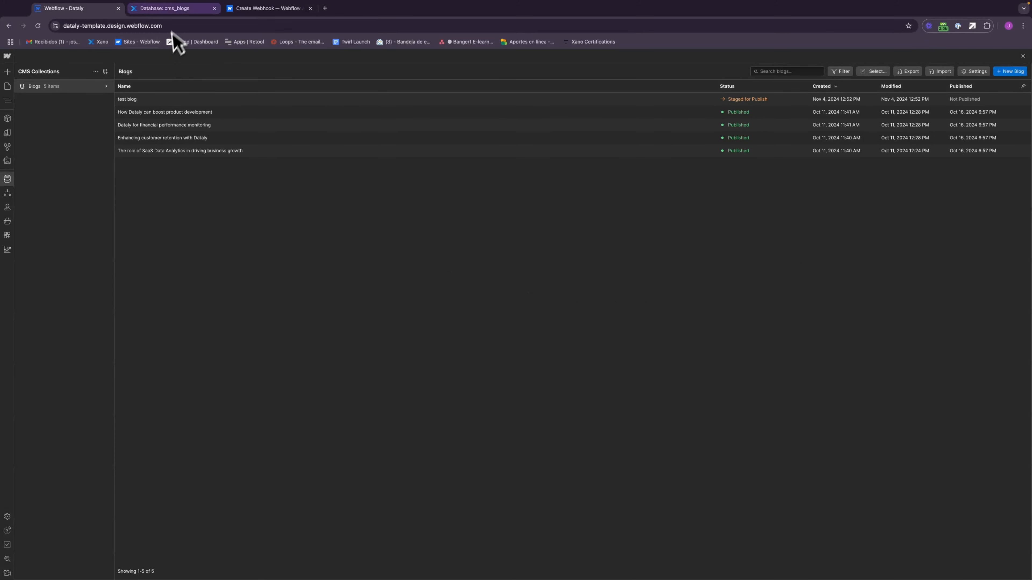
{"action": "left_click", "coordinate": [175, 9]}
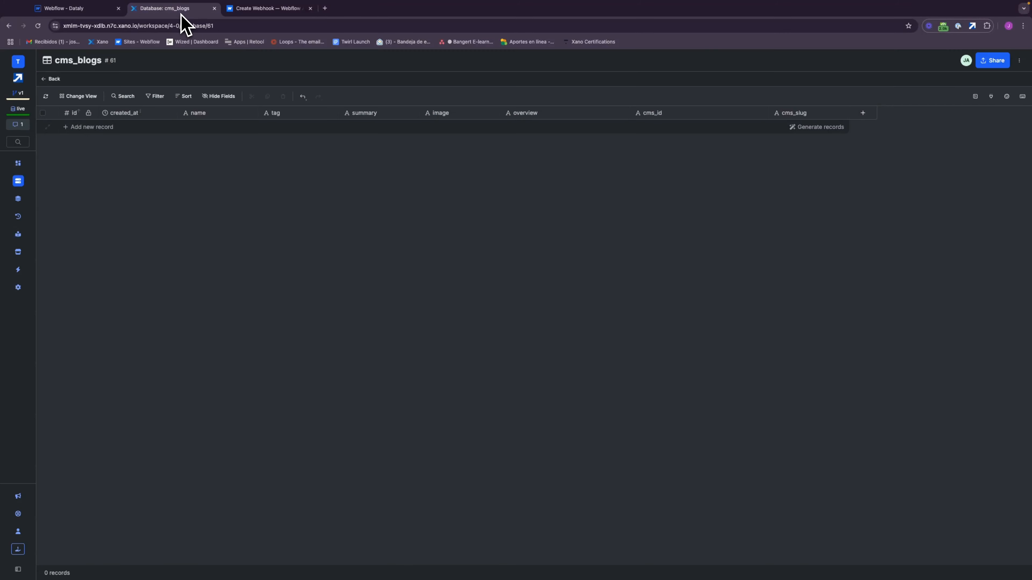
{"action": "left_click", "coordinate": [45, 96]}
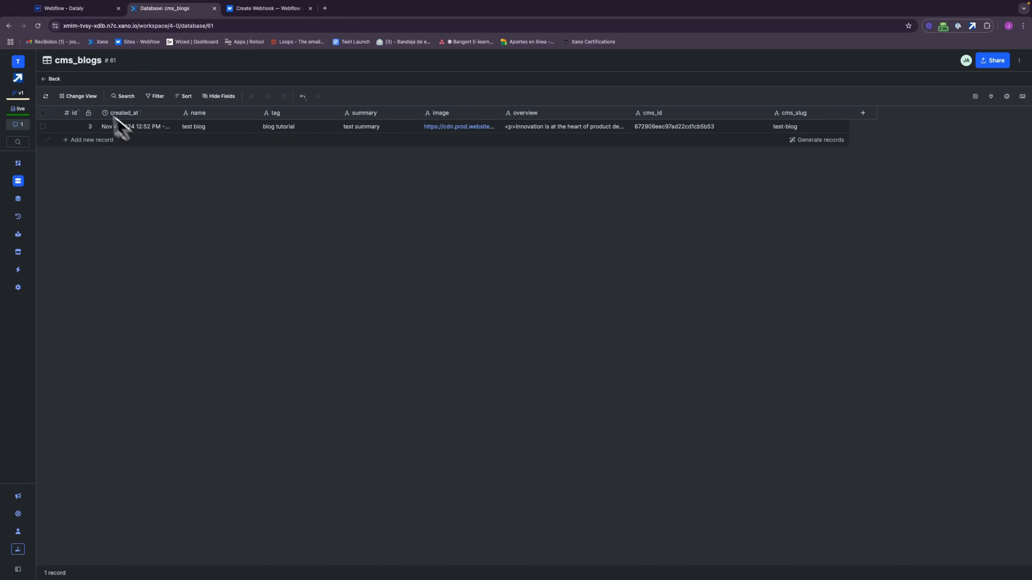
Step: Switch to Webflow, change the "test blog" item's summary to "test summary edited" and save it, and refresh the cms_blogs table in Xano
{"action": "left_click", "coordinate": [72, 127]}
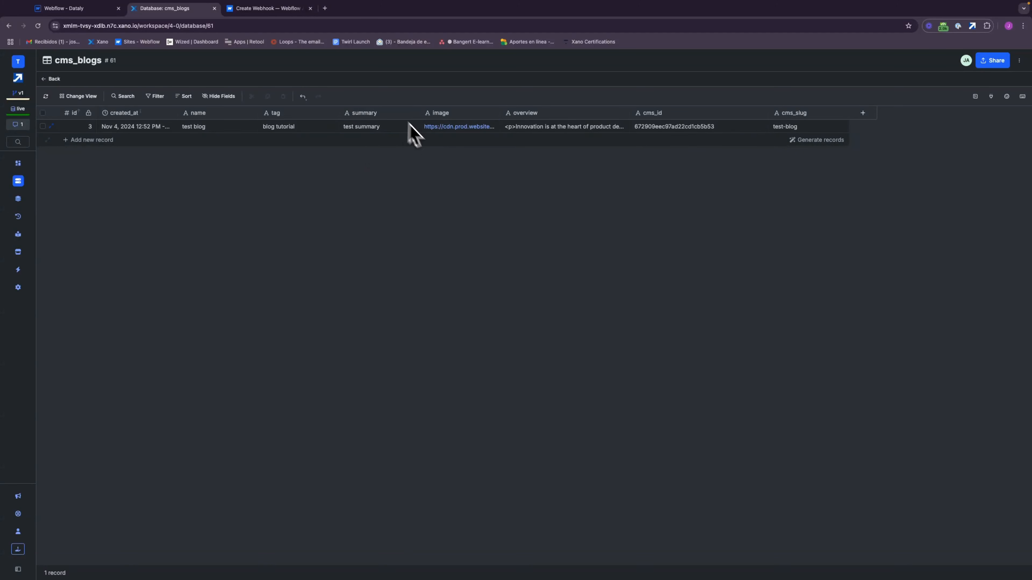
{"action": "left_click", "coordinate": [91, 9]}
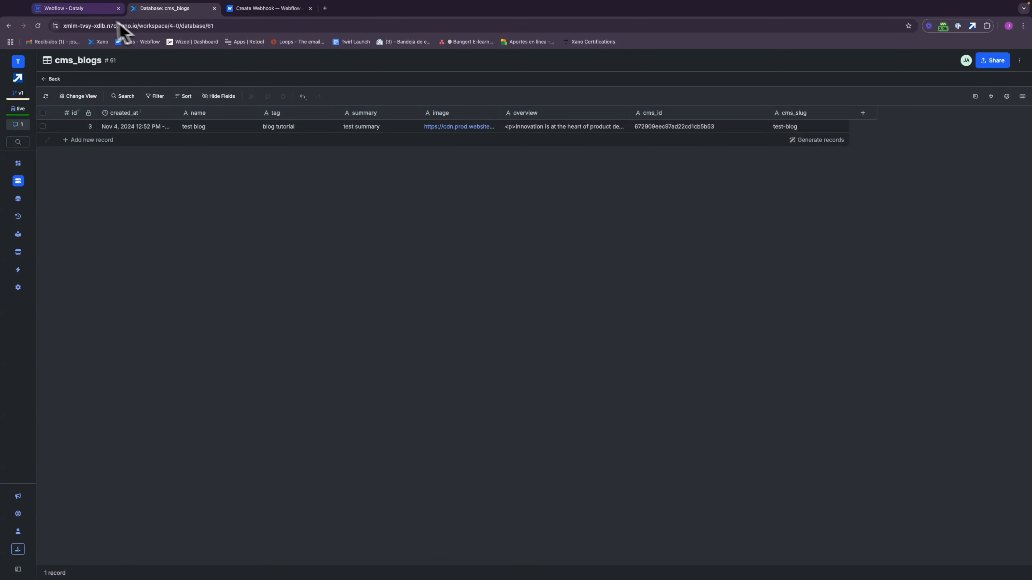
{"action": "left_click", "coordinate": [141, 100]}
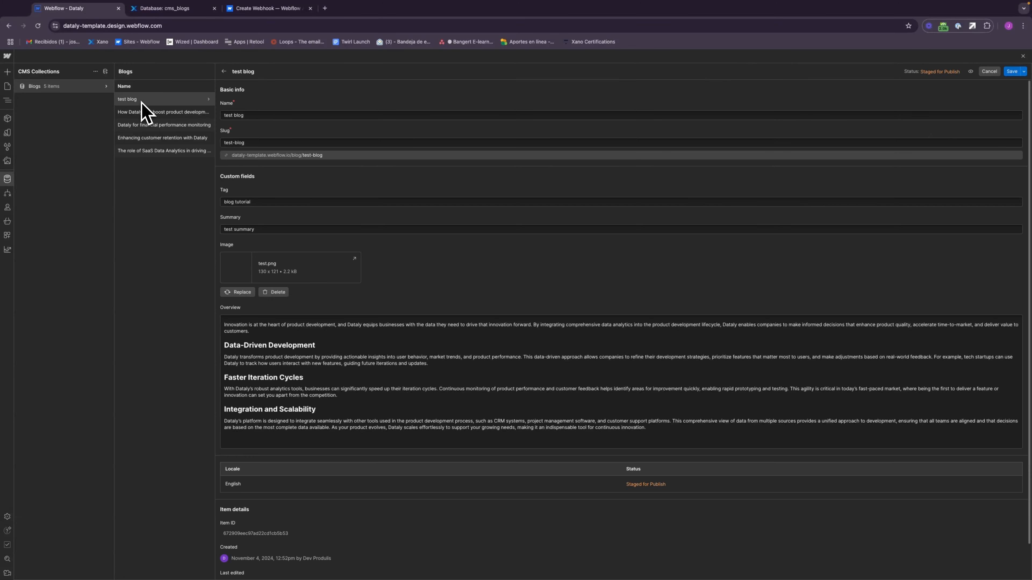
{"action": "left_click", "coordinate": [264, 231]}
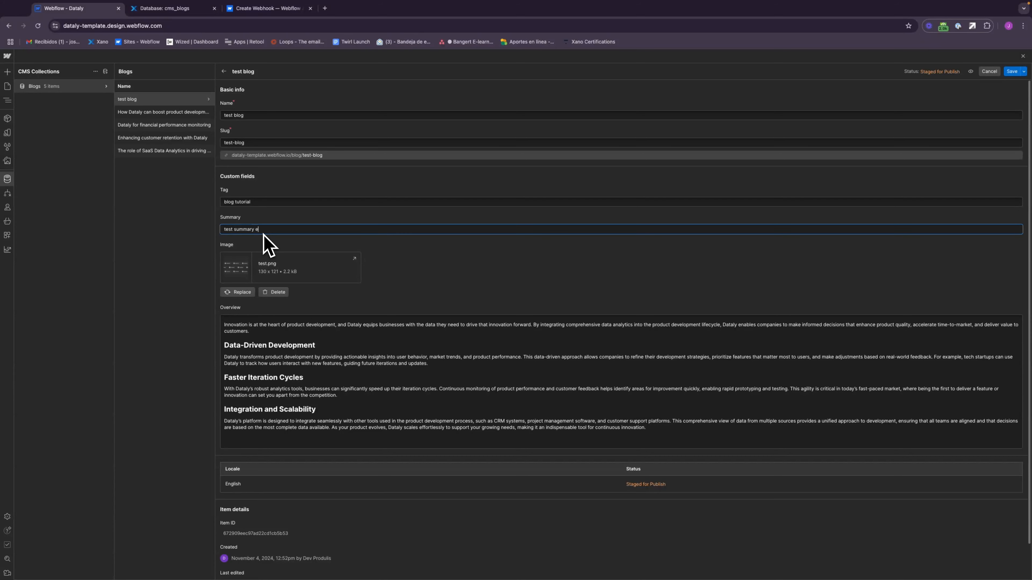
{"action": "type", "text": "edited"}
{"action": "left_click", "coordinate": [1011, 72]}
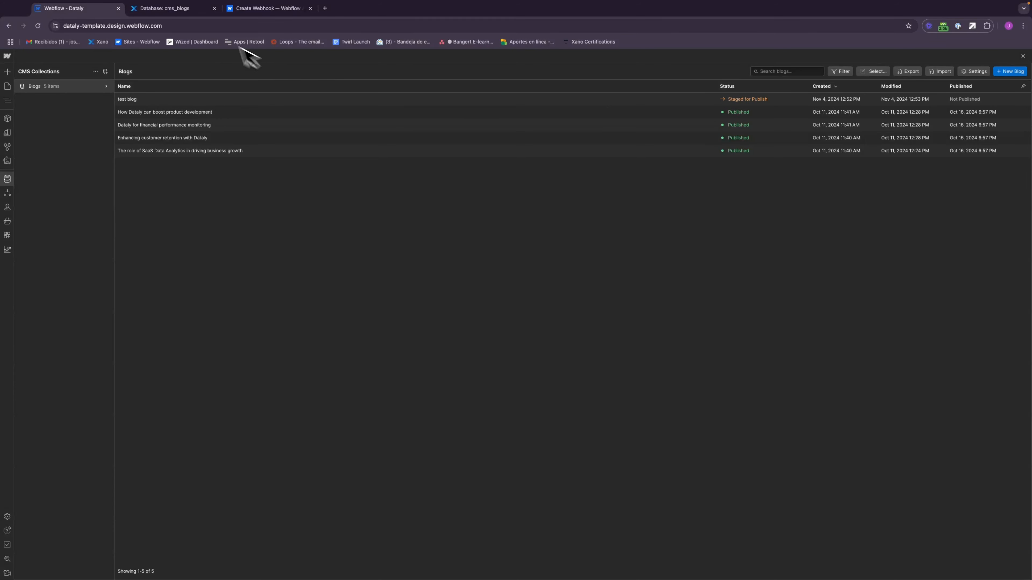
{"action": "left_click", "coordinate": [174, 9]}
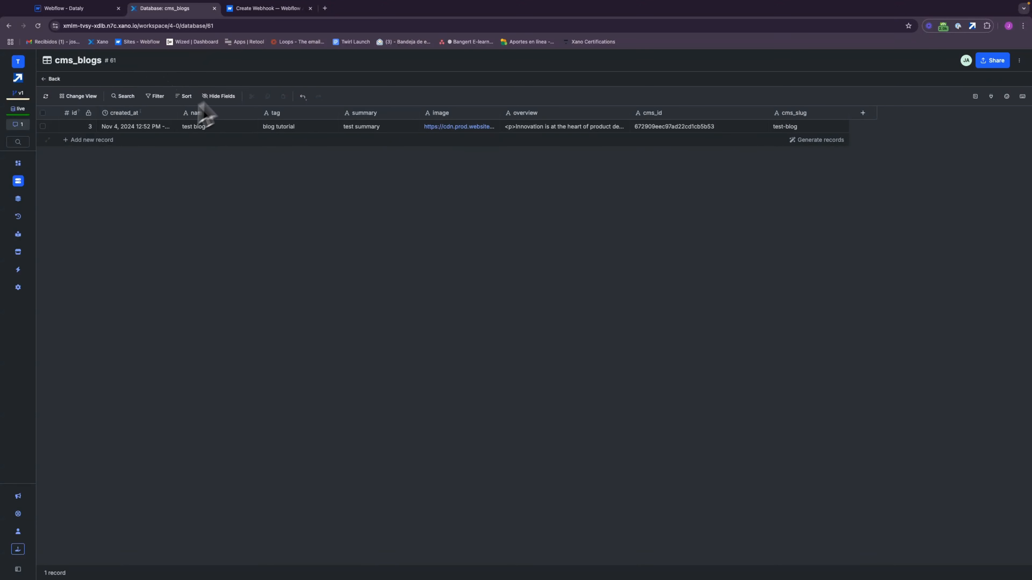
{"action": "left_click", "coordinate": [50, 99]}
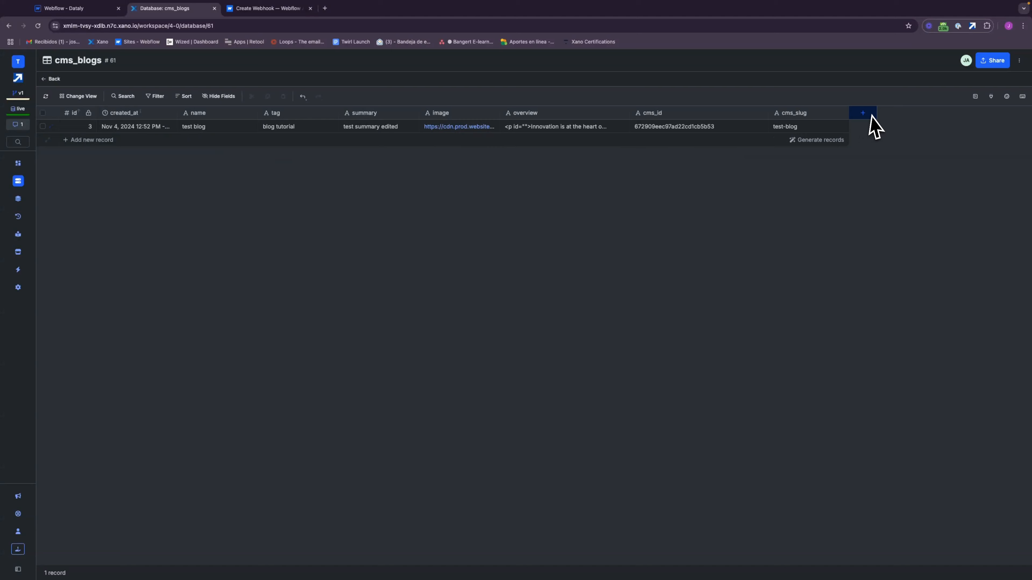
Step: Permanently delete the "test blog" item from Webflow's Blogs collection, and refresh the cms_blogs table in Xano
{"action": "left_click", "coordinate": [99, 12]}
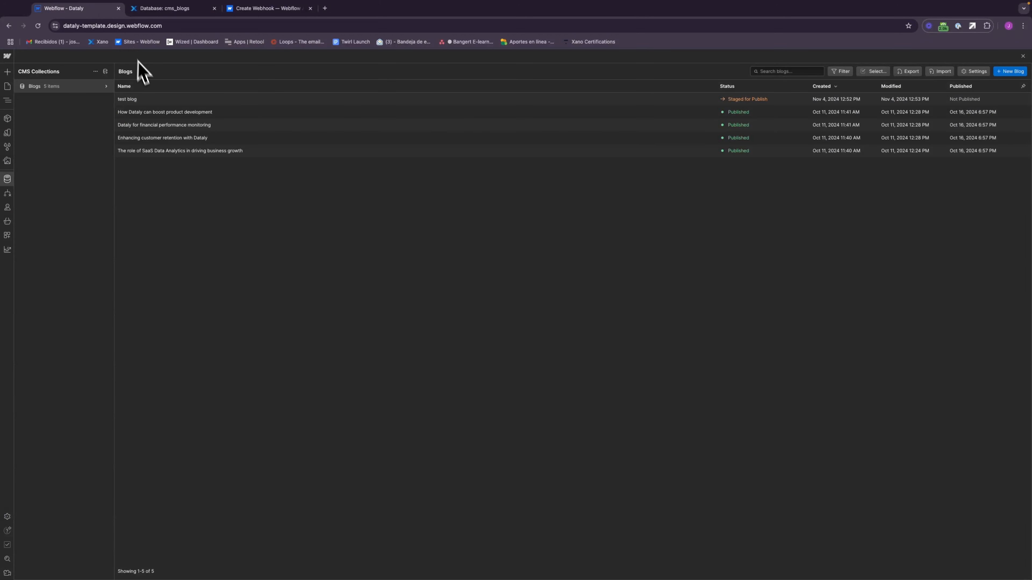
{"action": "left_click", "coordinate": [138, 100]}
{"action": "scroll", "coordinate": [397, 488], "scroll_direction": "down", "scroll_amount": 2}
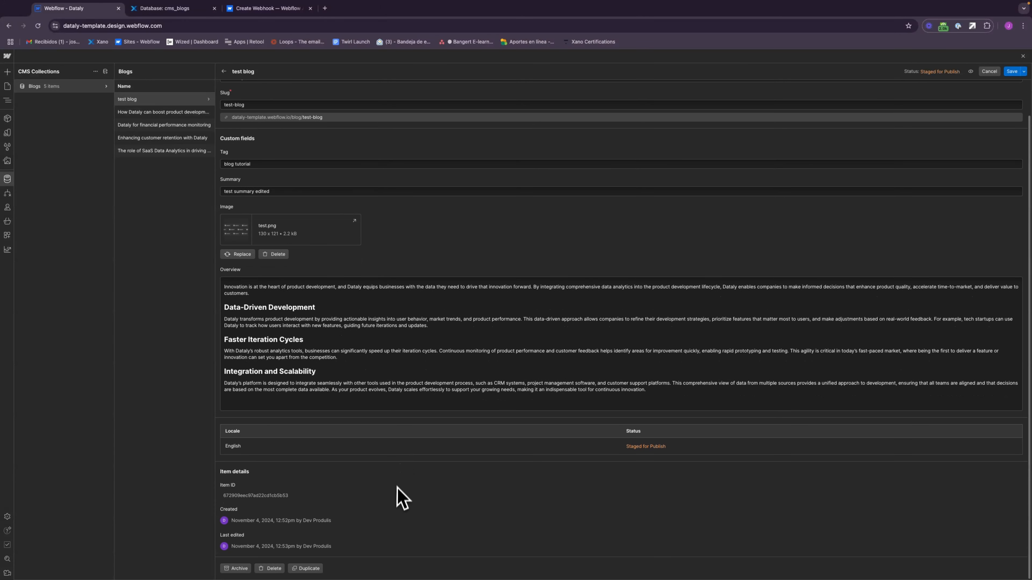
{"action": "left_click", "coordinate": [282, 569]}
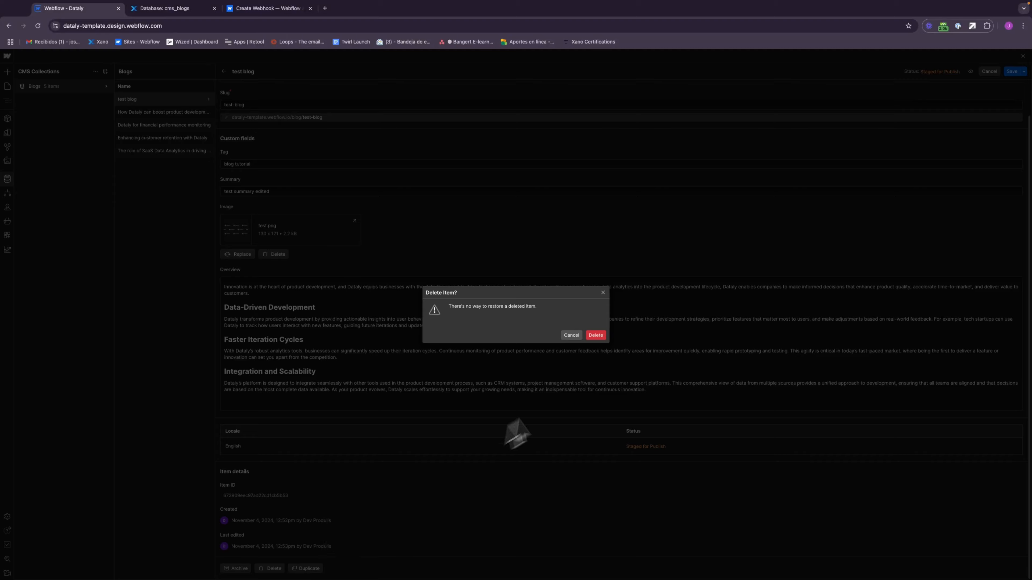
{"action": "left_click", "coordinate": [601, 337]}
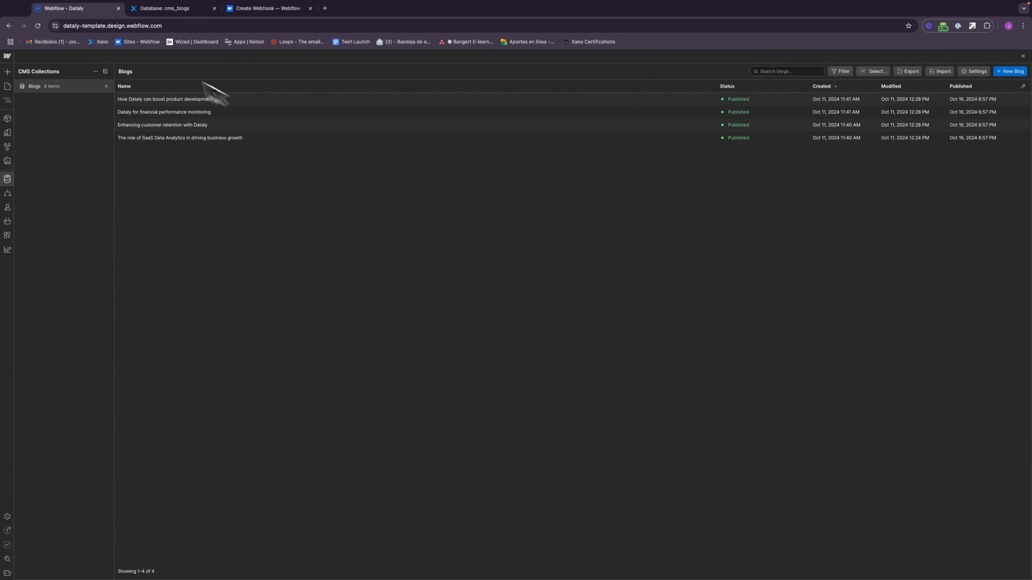
{"action": "left_click", "coordinate": [176, 10]}
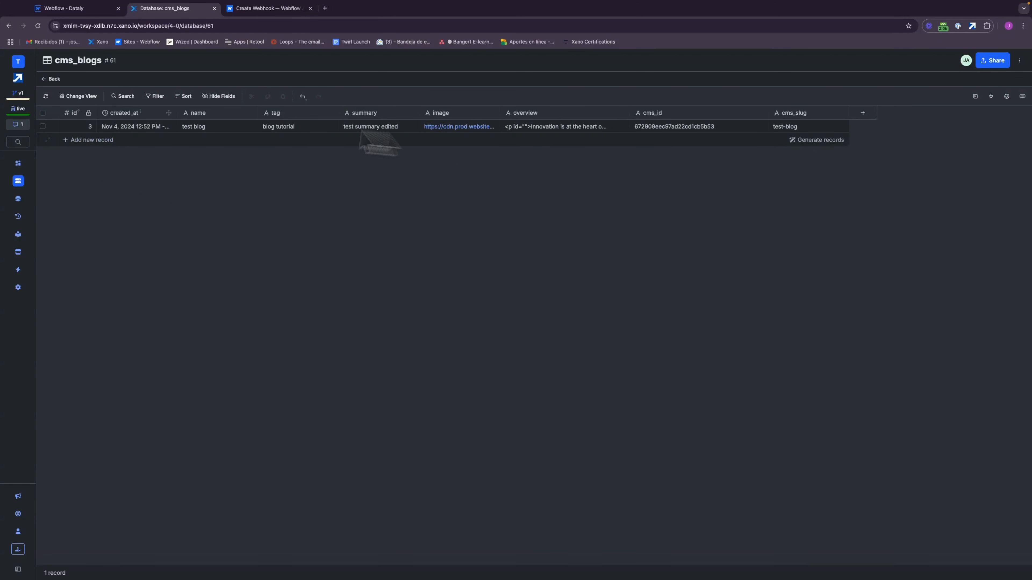
{"action": "left_click", "coordinate": [45, 96]}
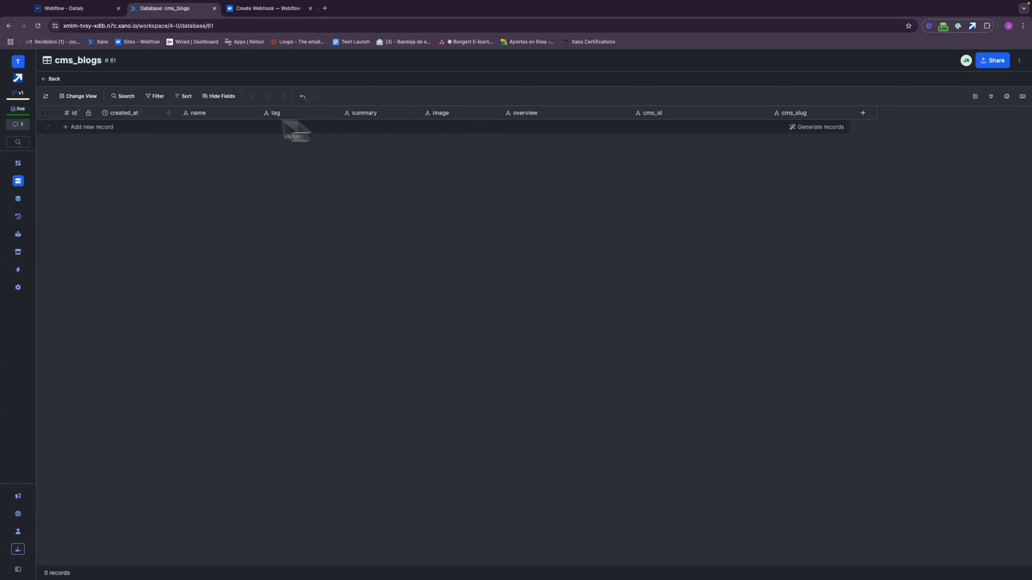
Step: Review the available data sources and inspect the Set Data Source function between the two groups of the new_webflow_item endpoint
{"action": "left_click", "coordinate": [18, 110]}
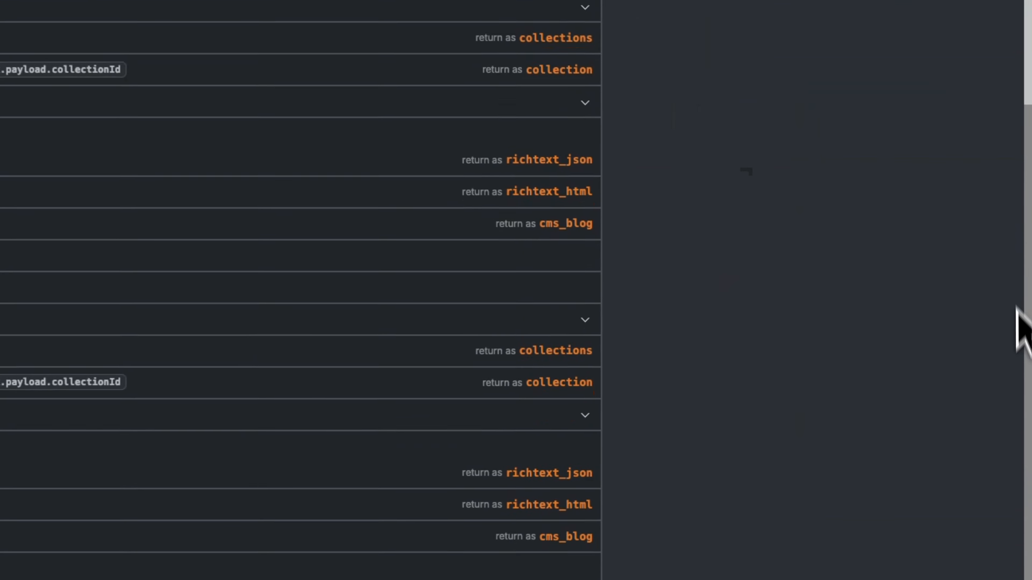
{"action": "scroll", "coordinate": [1015, 345], "scroll_direction": "down", "scroll_amount": 2}
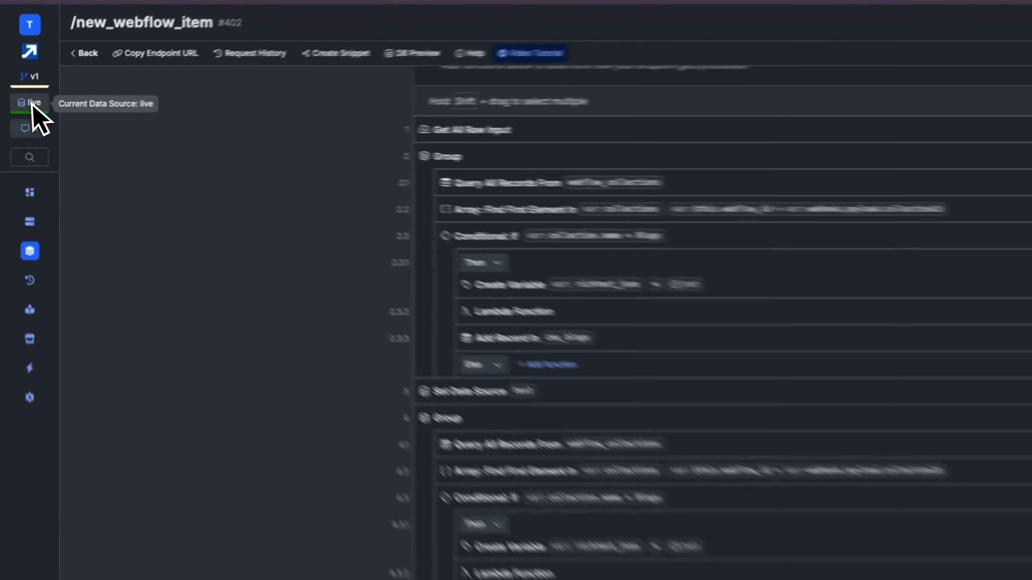
{"action": "left_click", "coordinate": [18, 108]}
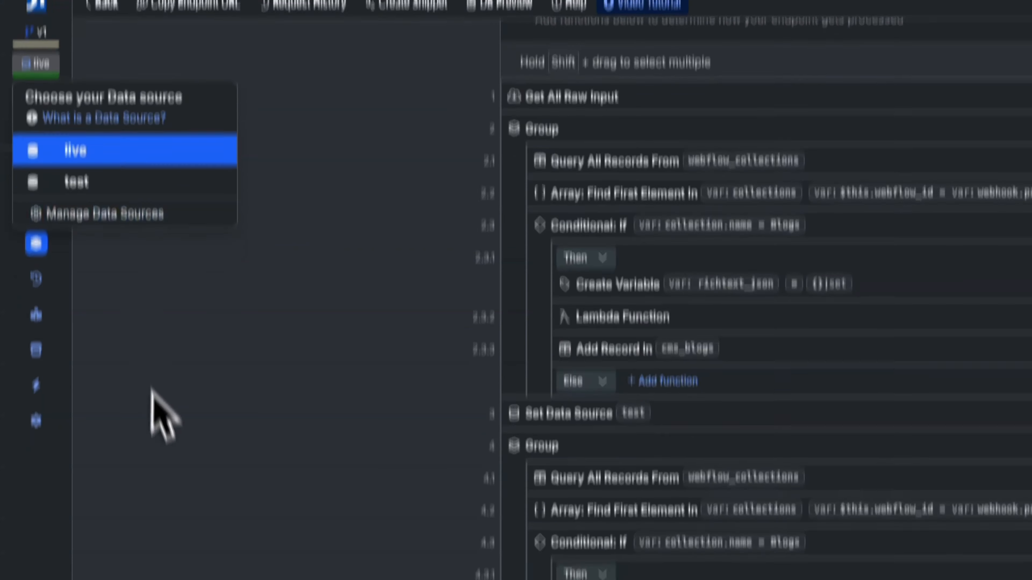
{"action": "left_click", "coordinate": [155, 430]}
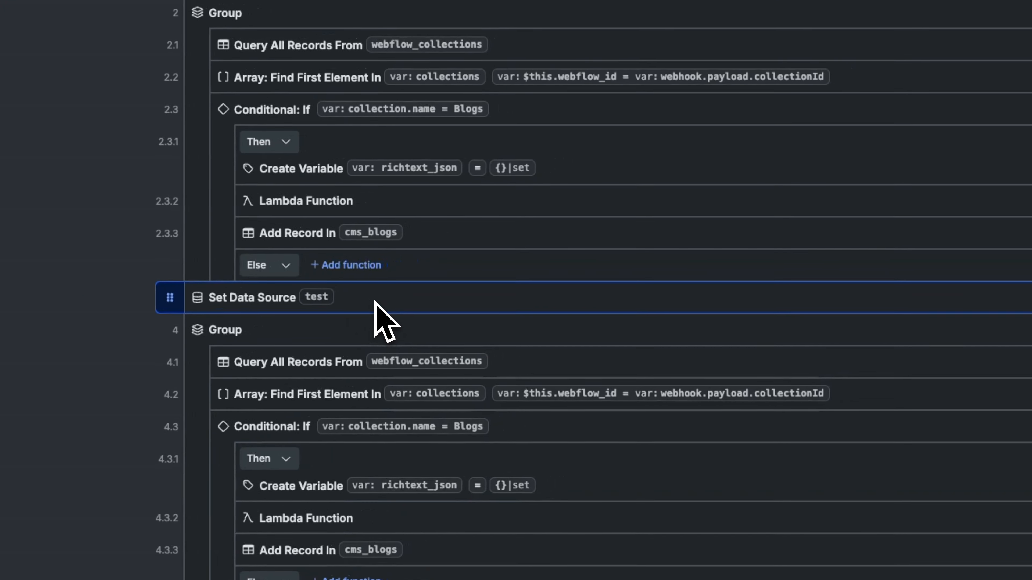
{"action": "left_click", "coordinate": [437, 293]}
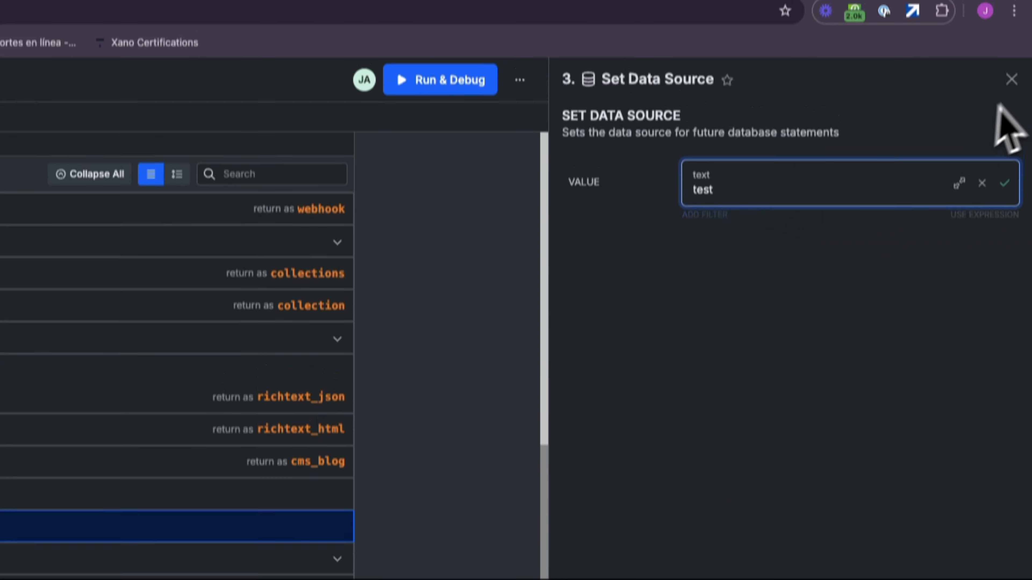
{"action": "left_click", "coordinate": [1011, 79]}
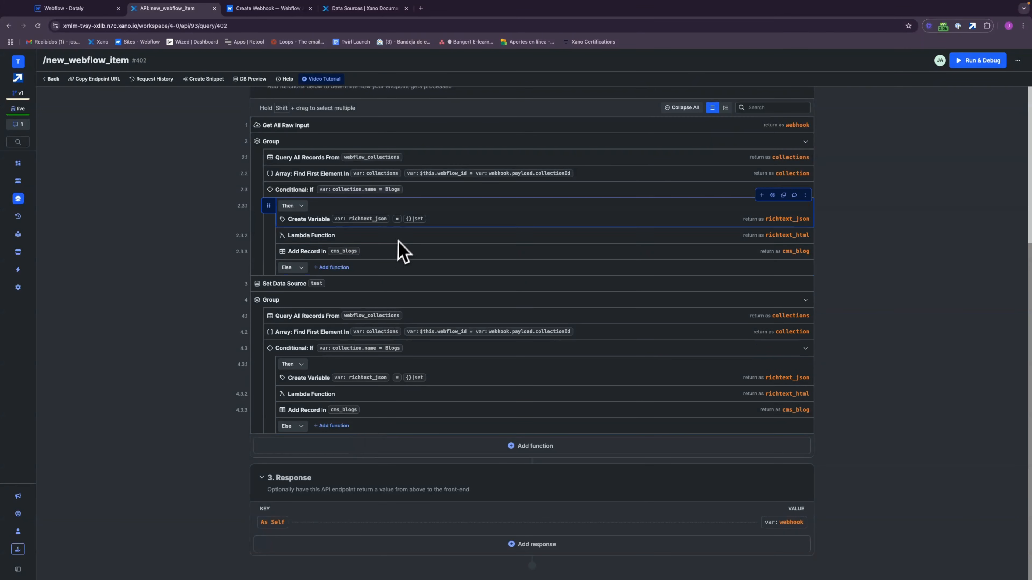
Step: Switch to Webflow and start a new Blogs item named "test name" with the tag "tag" and the summary "summary"
{"action": "left_click", "coordinate": [97, 9]}
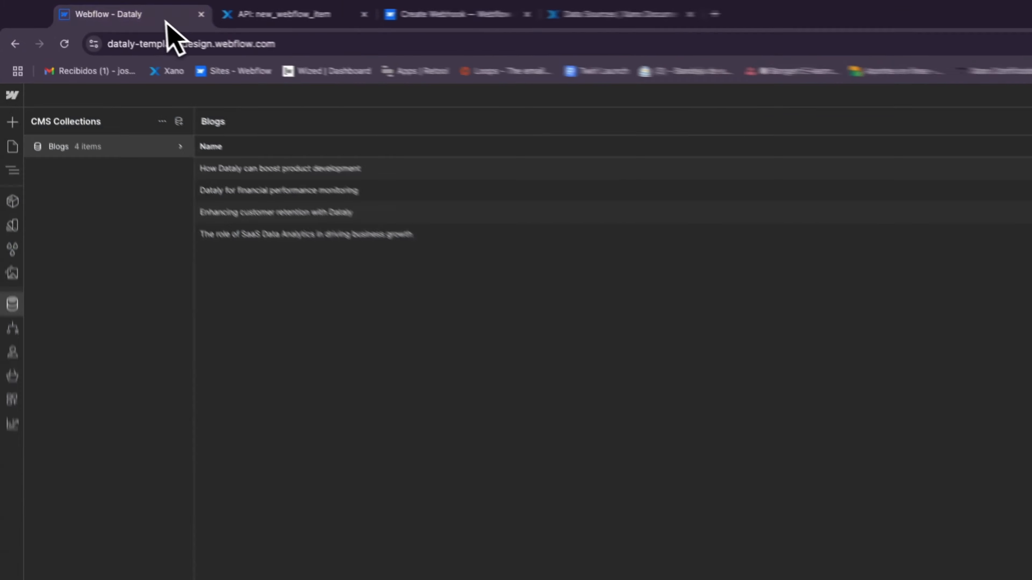
{"action": "left_click", "coordinate": [1016, 137]}
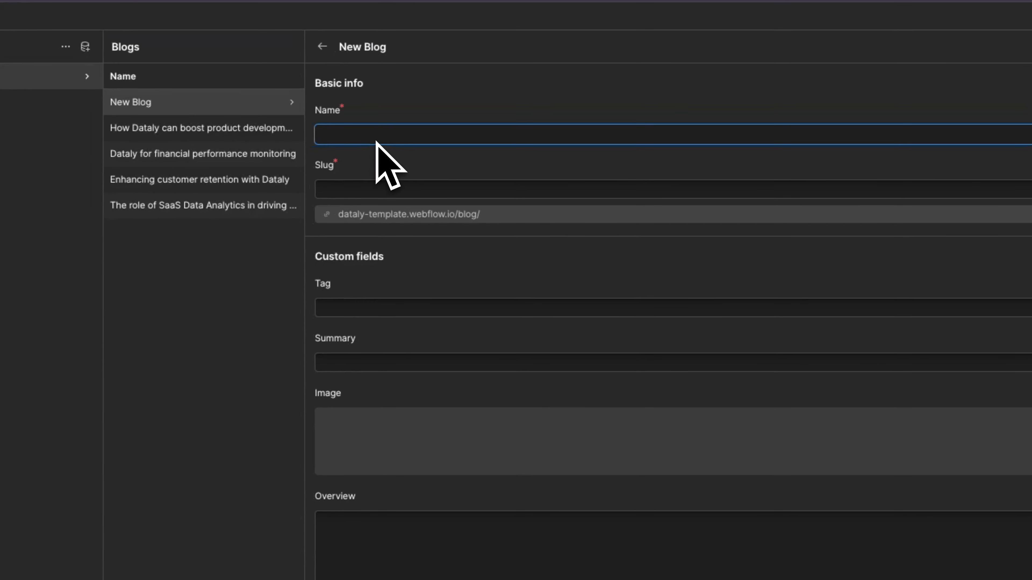
{"action": "type", "text": "test name"}
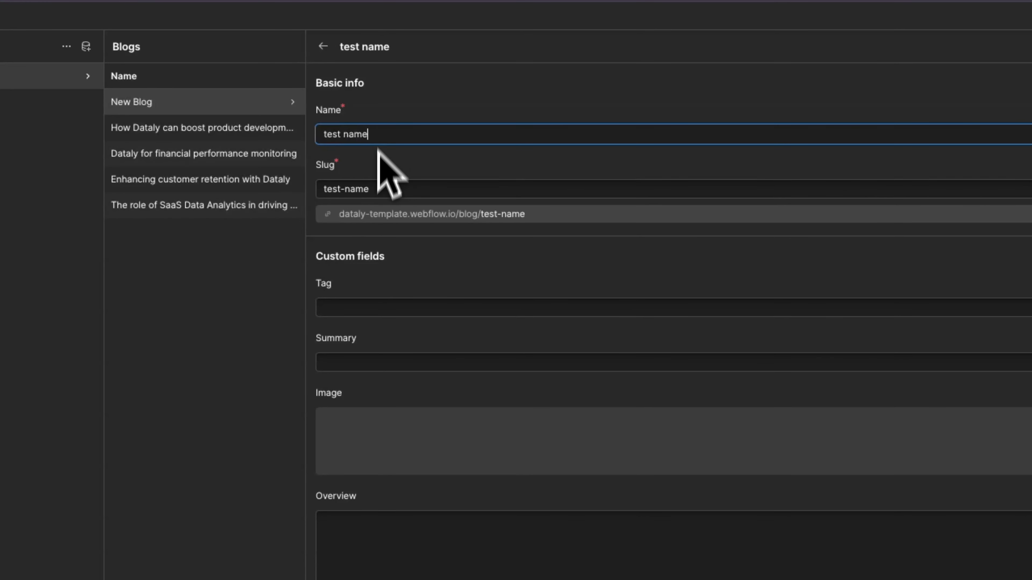
{"action": "left_click", "coordinate": [346, 316]}
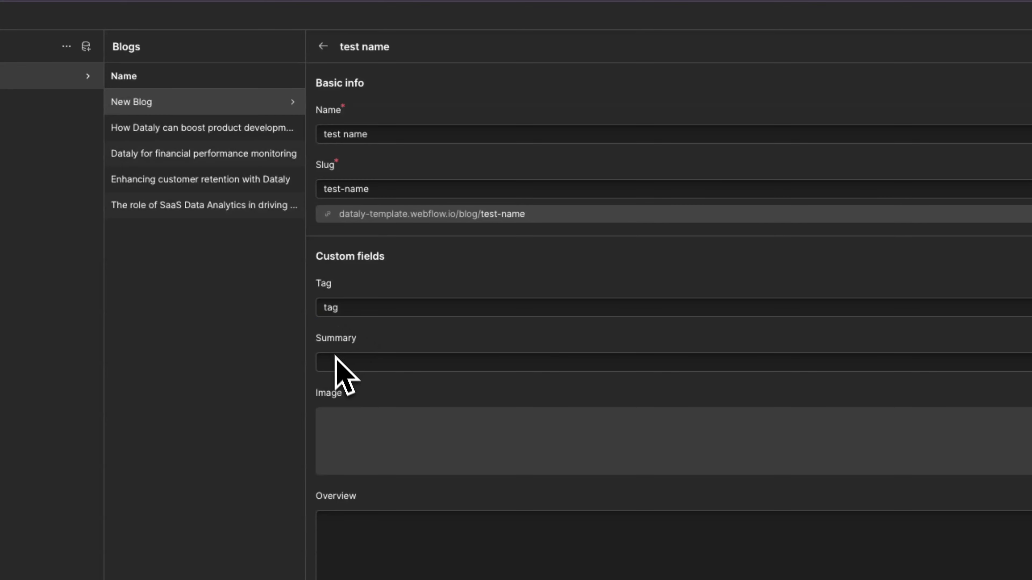
{"action": "left_click", "coordinate": [340, 365]}
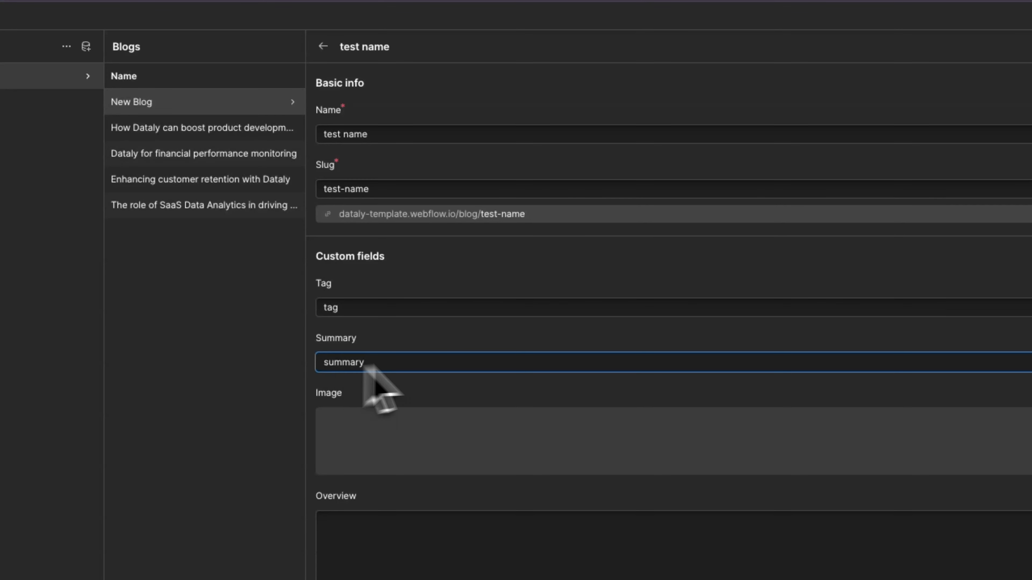
Step: Upload test.png as the blog's image, enter "test" as its overview, and create the item
{"action": "left_click", "coordinate": [617, 461]}
{"action": "left_click", "coordinate": [639, 363]}
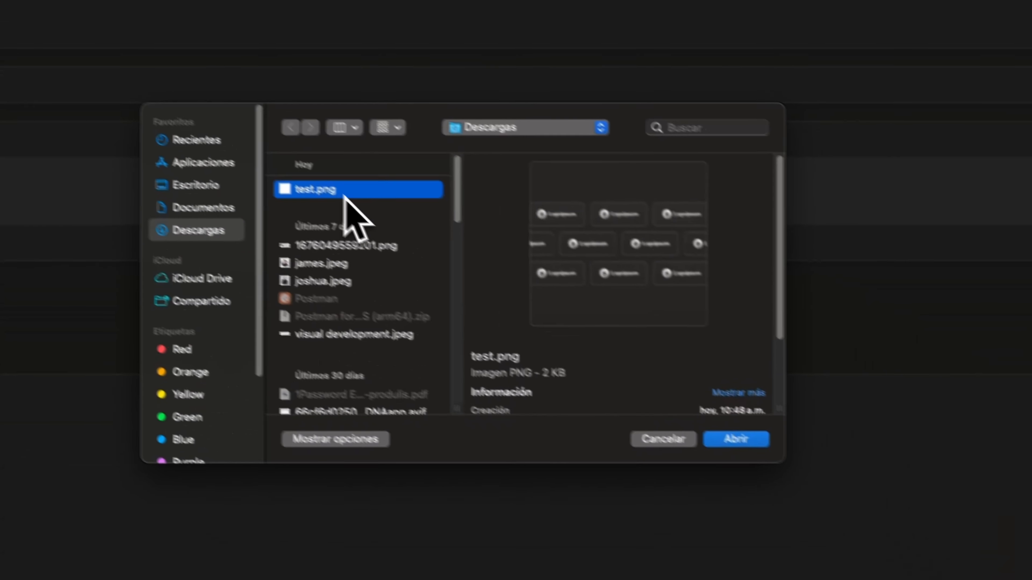
{"action": "left_click", "coordinate": [698, 419]}
{"action": "left_click", "coordinate": [224, 391]}
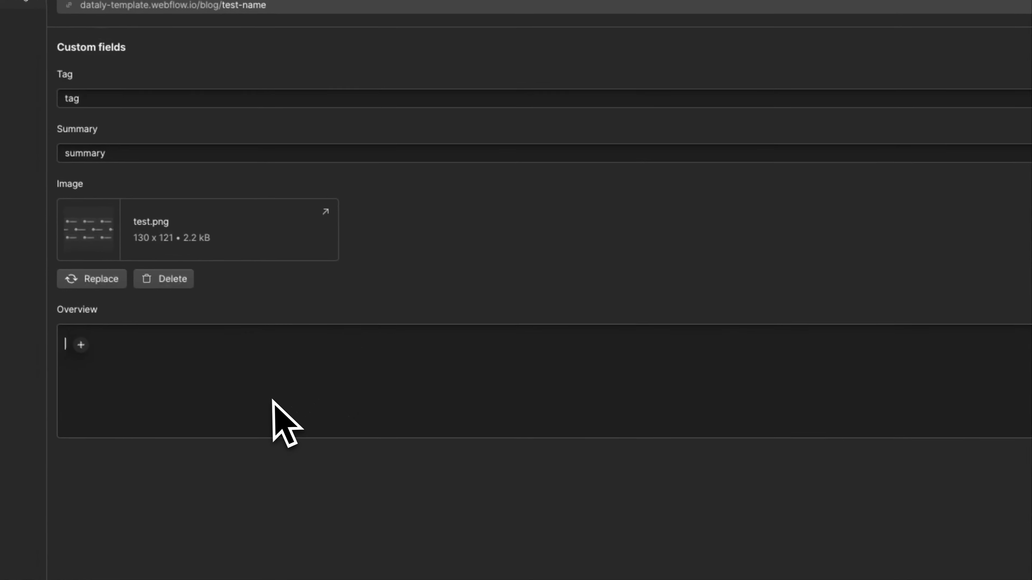
{"action": "type", "text": "test"}
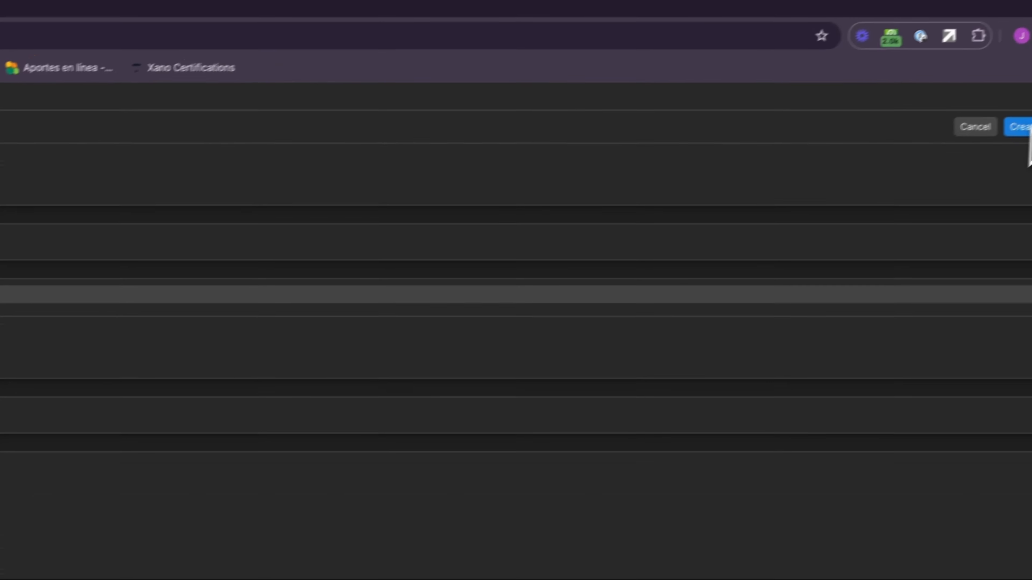
{"action": "left_click", "coordinate": [1015, 126]}
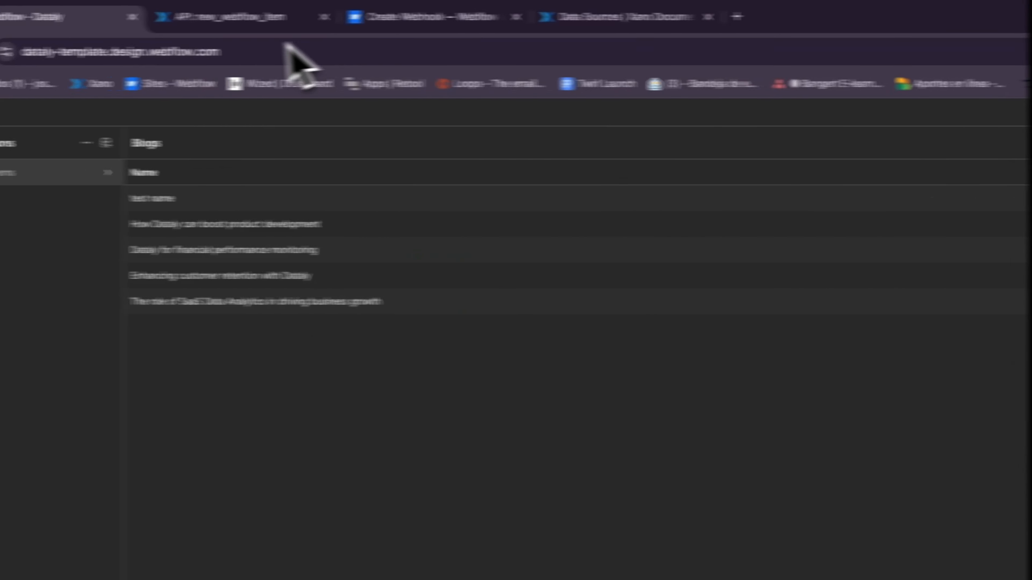
Step: Switch to Xano, open the cms_blogs database table, and change the data source from live to test
{"action": "left_click", "coordinate": [361, 24]}
{"action": "left_click", "coordinate": [35, 362]}
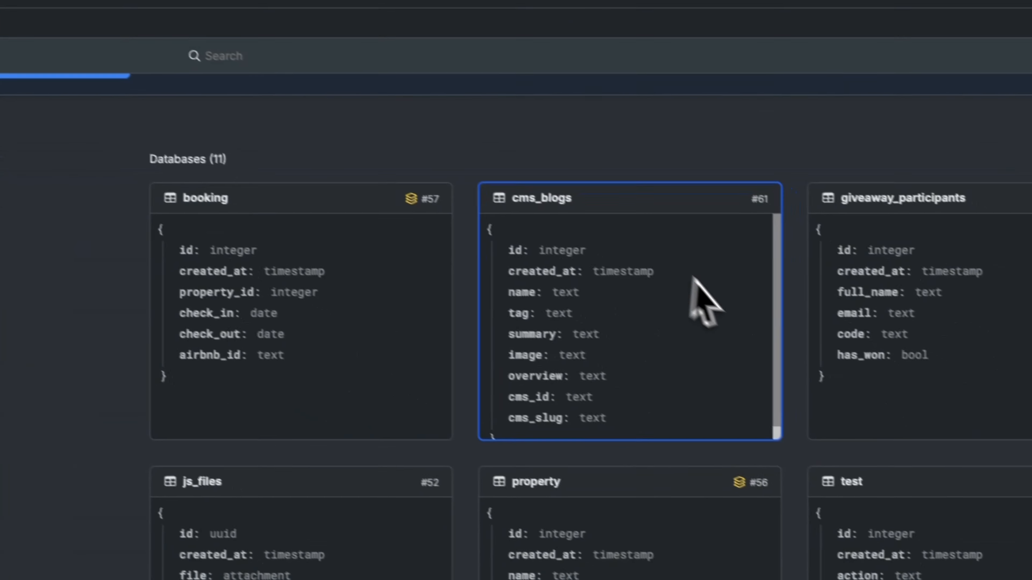
{"action": "left_click", "coordinate": [946, 432]}
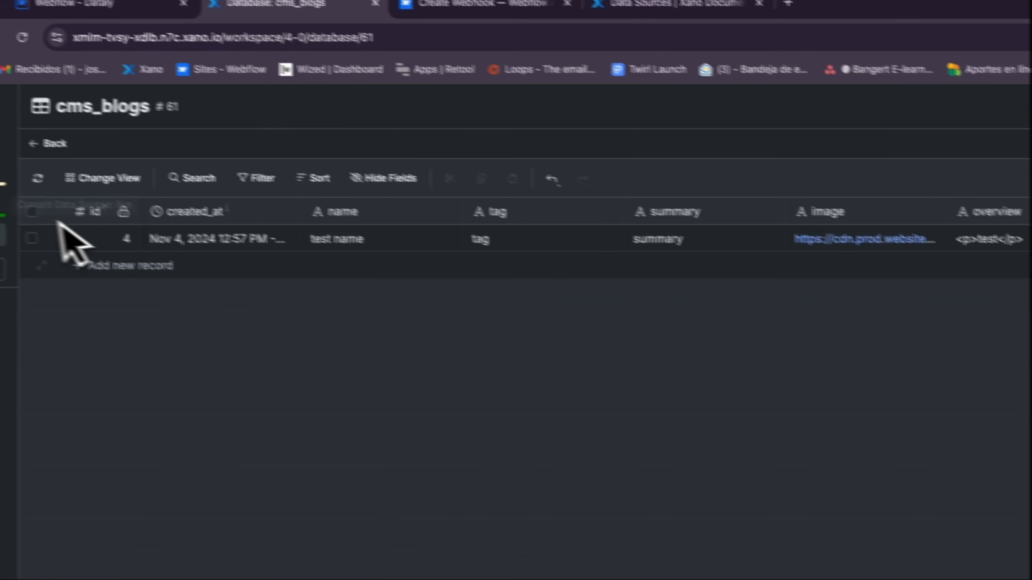
{"action": "left_click", "coordinate": [36, 217]}
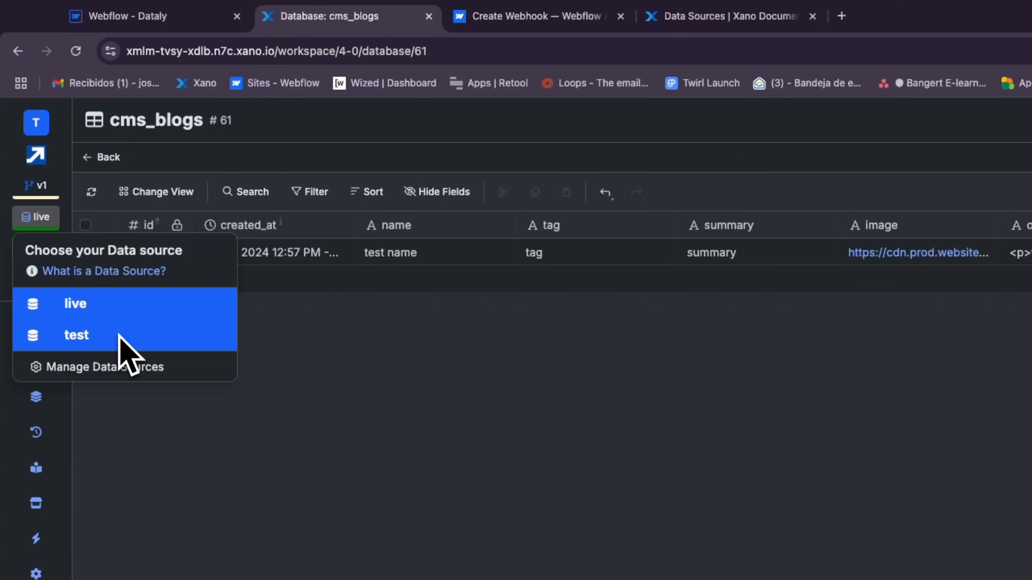
{"action": "left_click", "coordinate": [119, 335]}
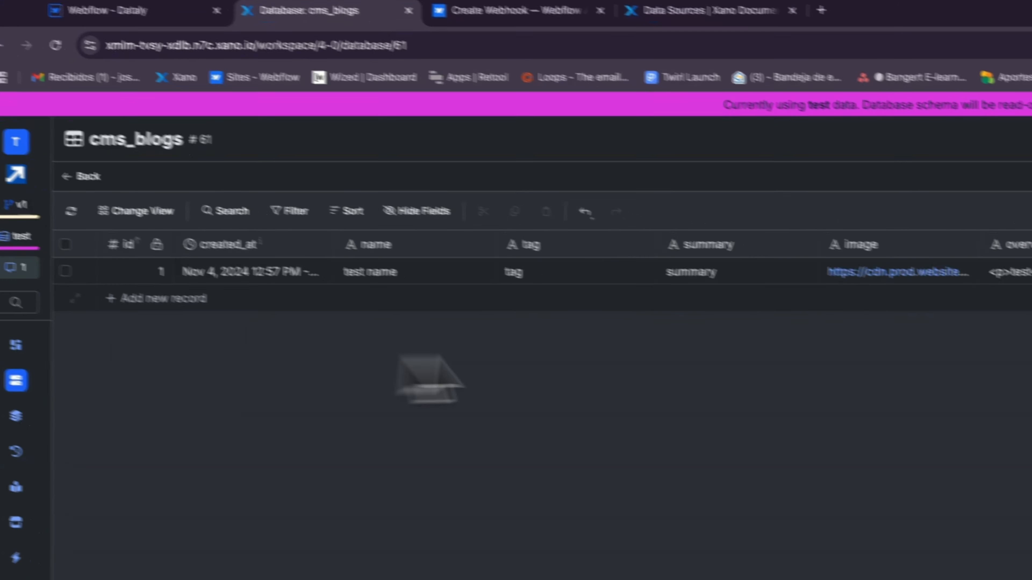